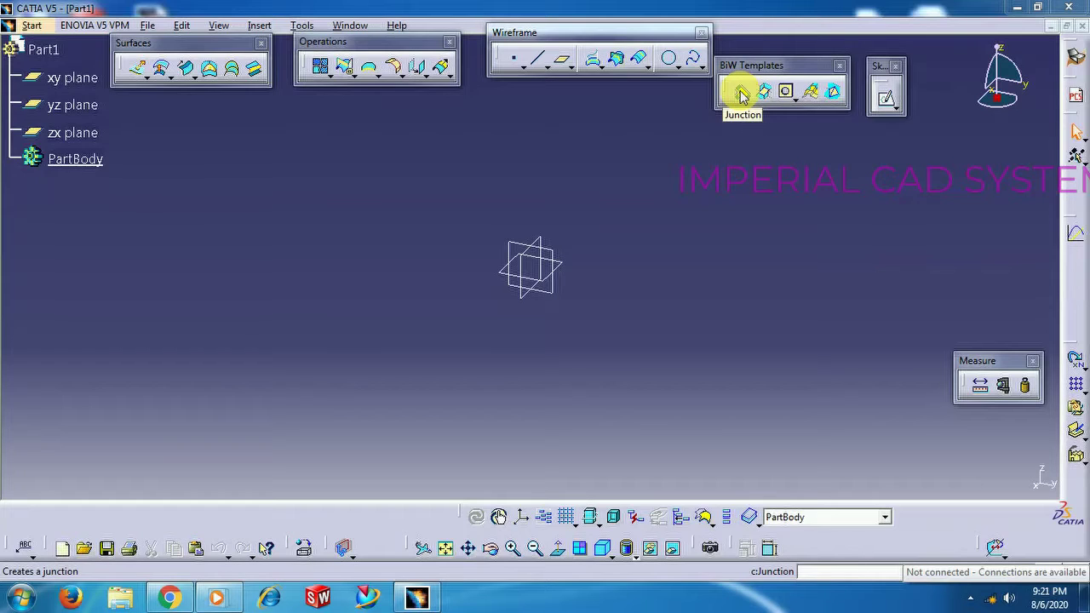
# Create a reference plane offset 150 mm from the zx plane
pyautogui.click(741, 95)
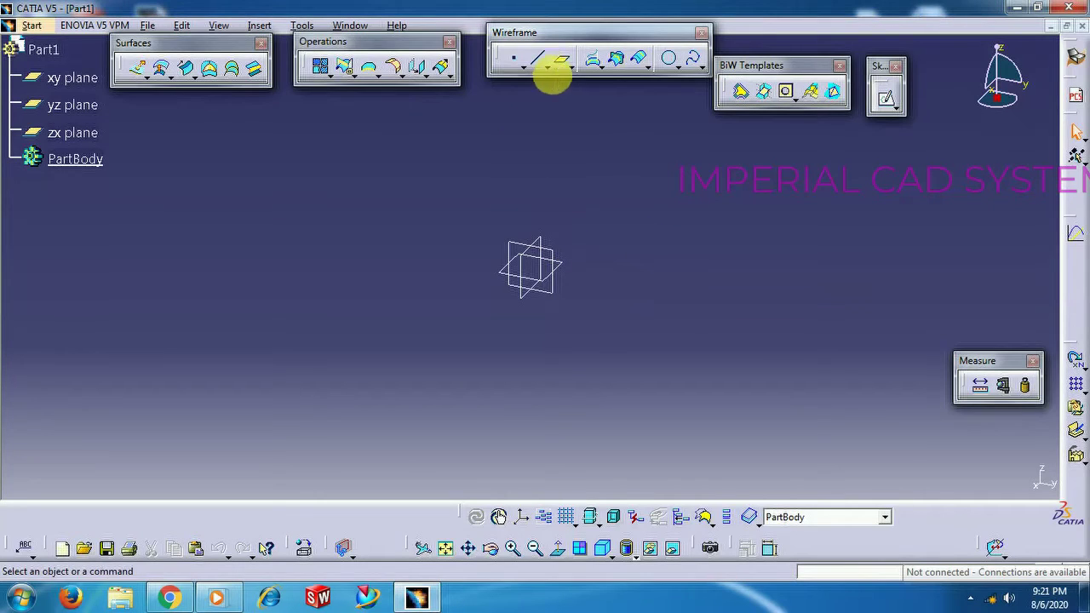
pyautogui.click(561, 58)
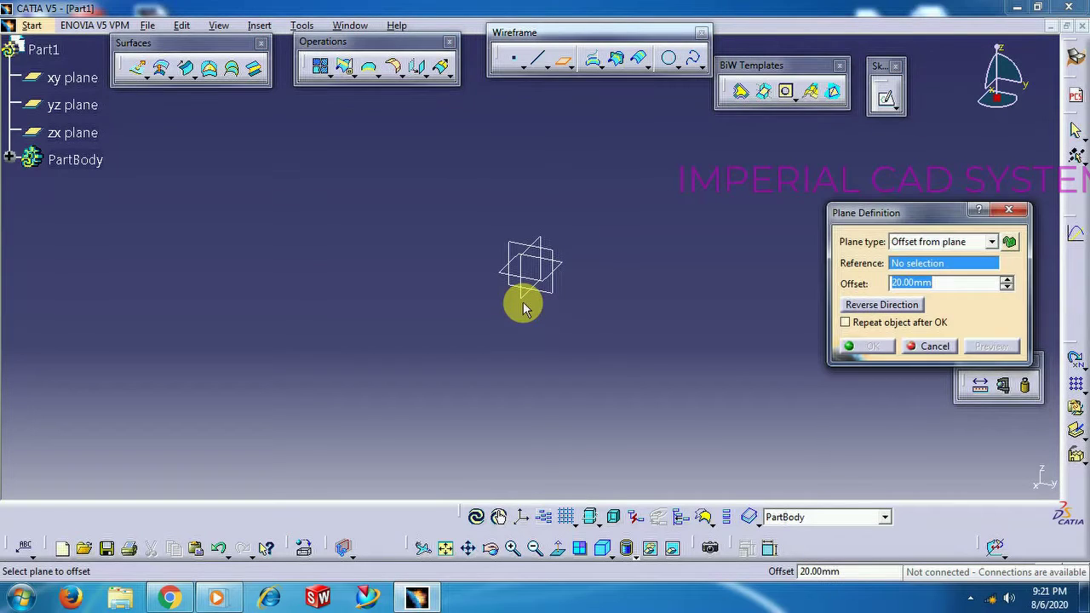
pyautogui.click(519, 294)
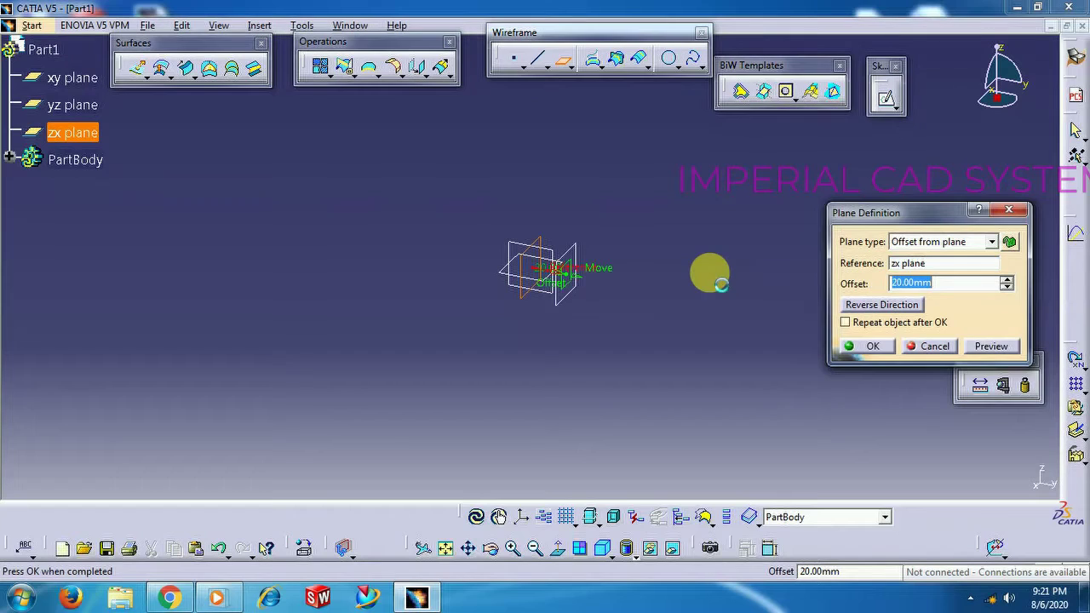
pyautogui.write('100')
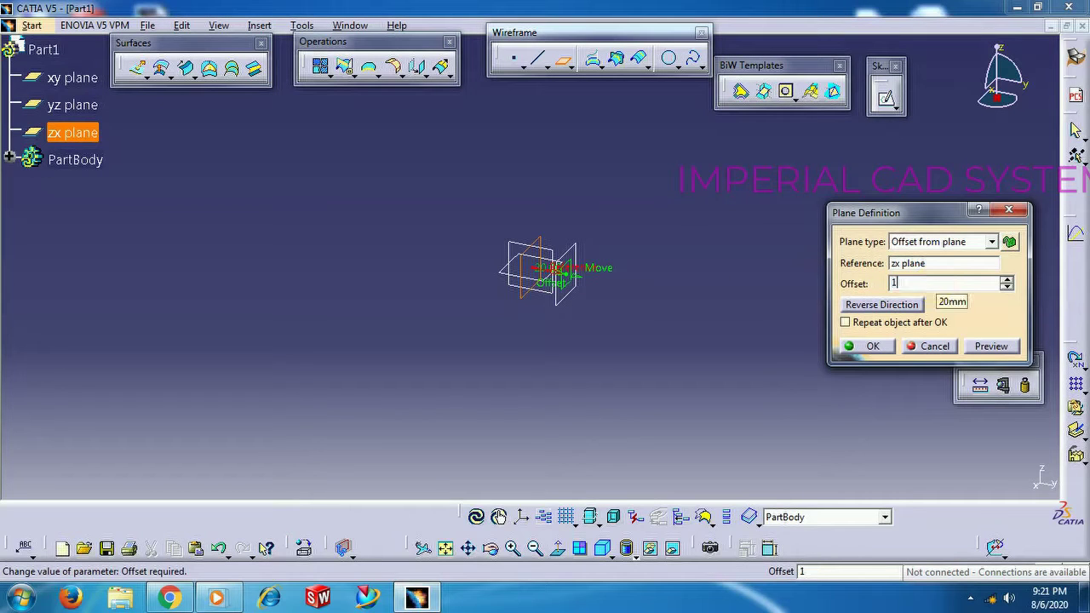
pyautogui.press('Return')
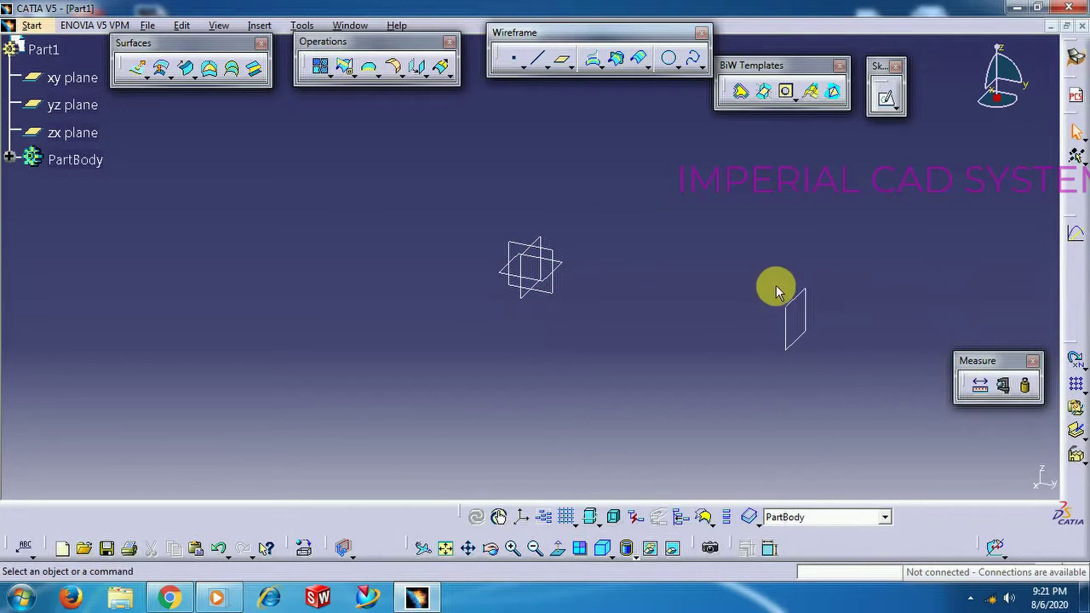
# Create a second plane offset 150 mm from the zx plane in the reversed direction
pyautogui.click(561, 61)
pyautogui.click(518, 296)
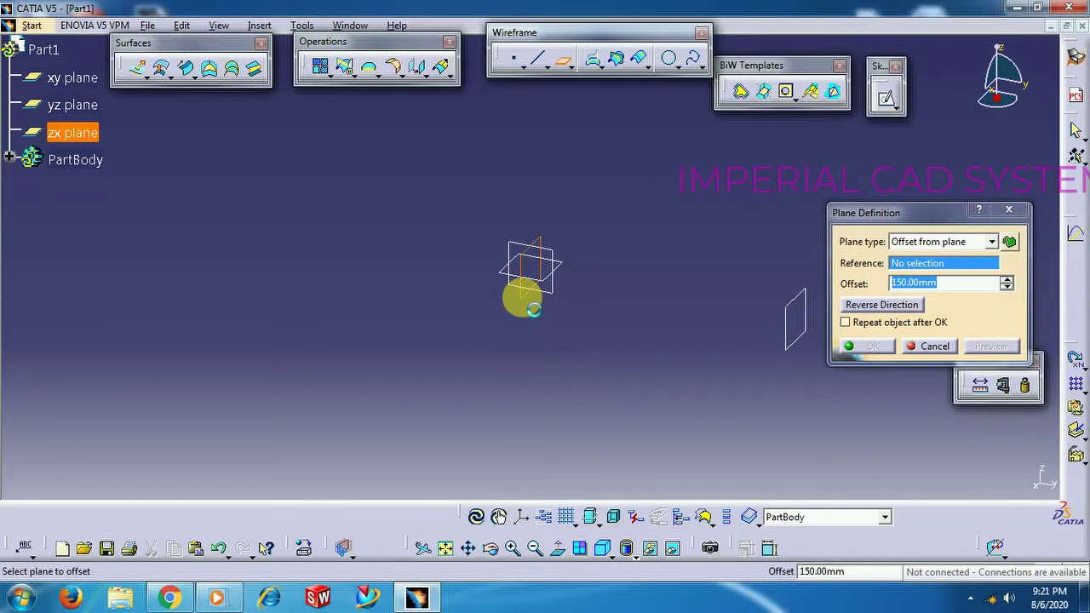
pyautogui.click(908, 305)
pyautogui.click(873, 346)
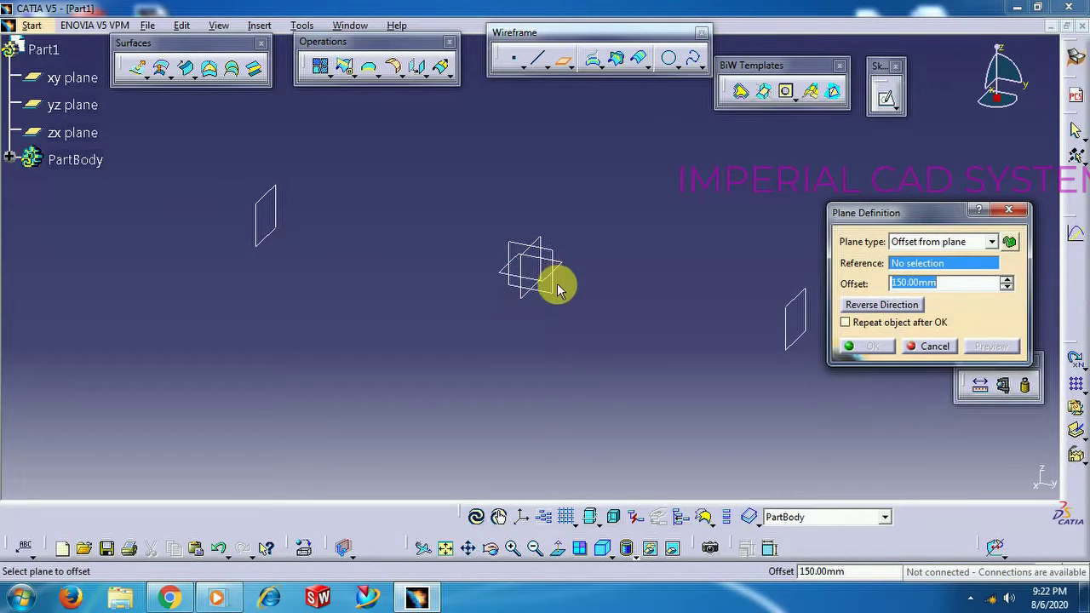
# Create two planes offset 150 mm from the yz plane, one on each side of it
pyautogui.click(556, 281)
pyautogui.click(870, 347)
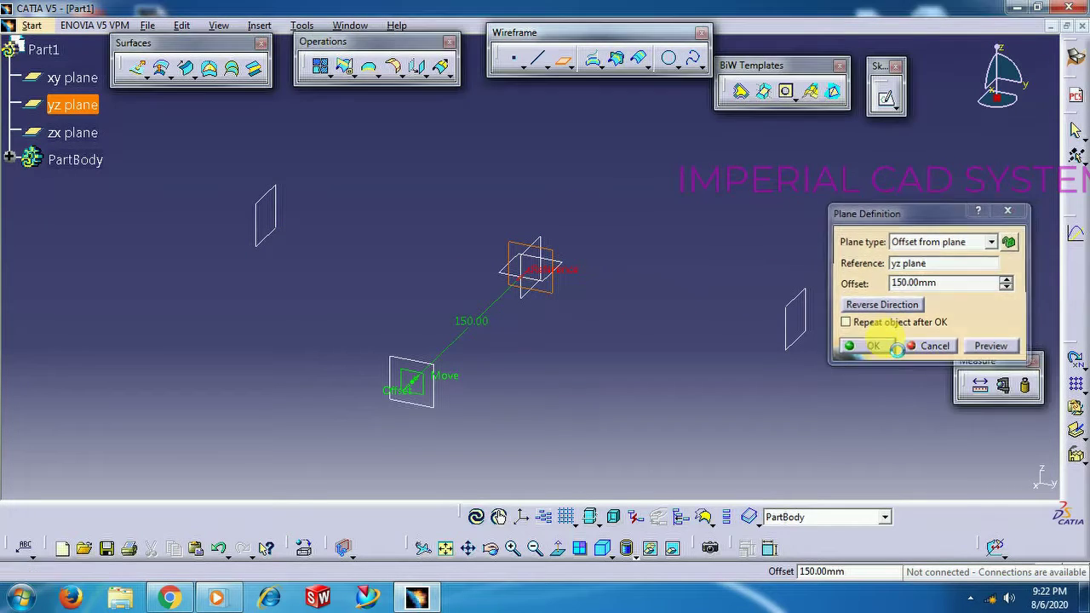
pyautogui.click(555, 290)
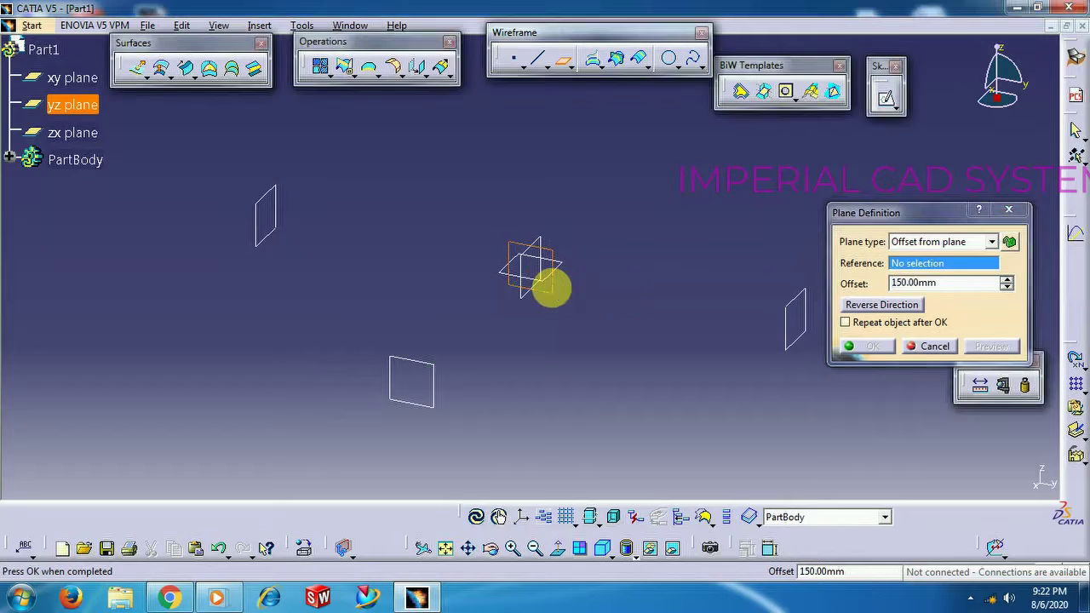
pyautogui.click(880, 306)
pyautogui.click(871, 346)
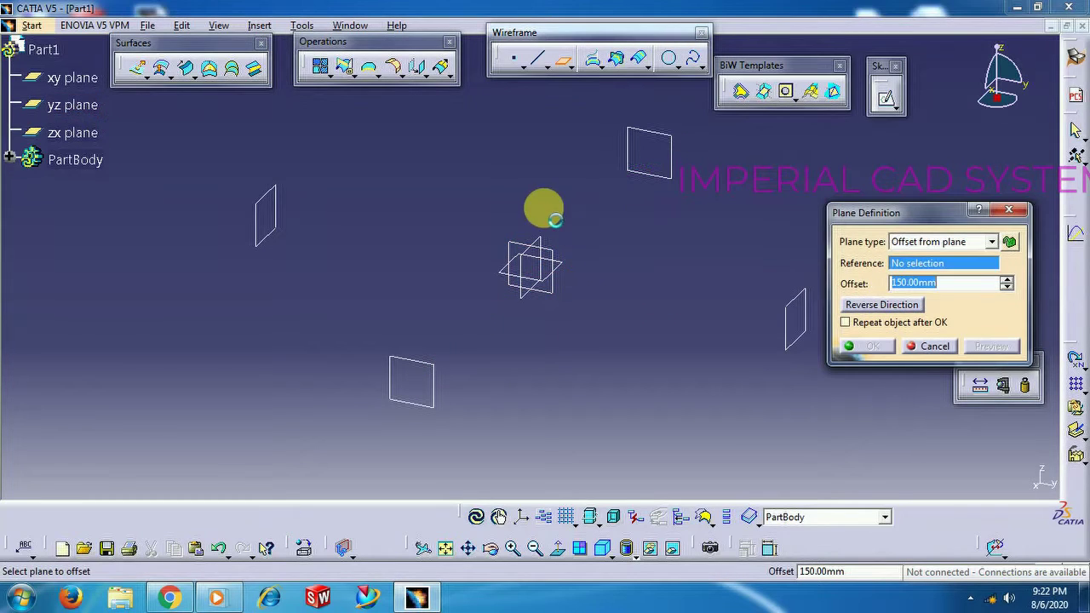
pyautogui.click(934, 345)
# Sketch a three-point arc arching over the origin on the positive 150 mm offset plane of the zx plane
pyautogui.moveTo(690, 251); pyautogui.dragTo(642, 297, button='middle')
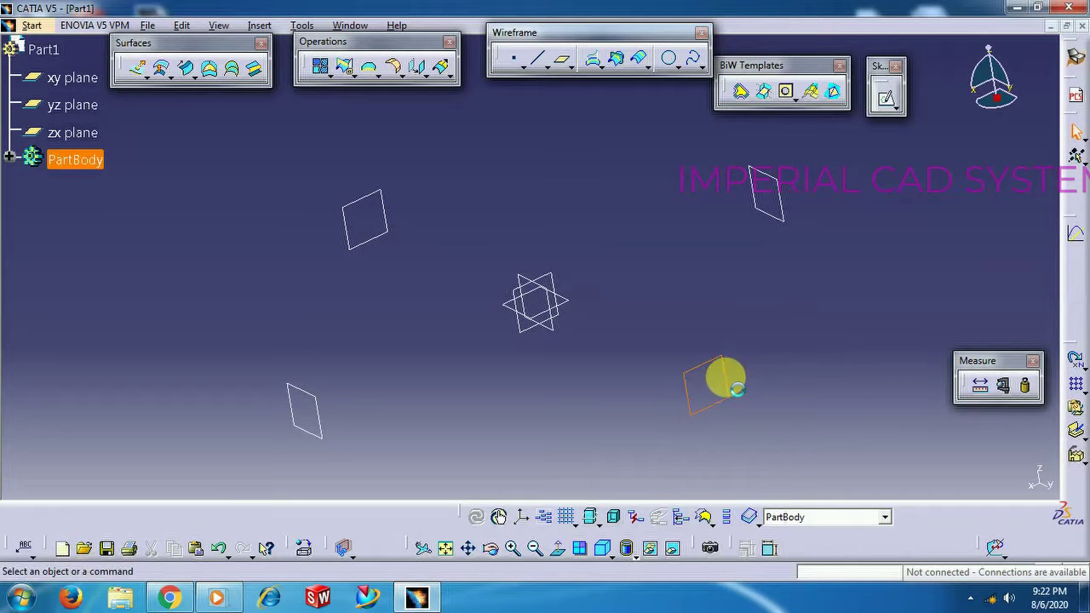
pyautogui.click(724, 379)
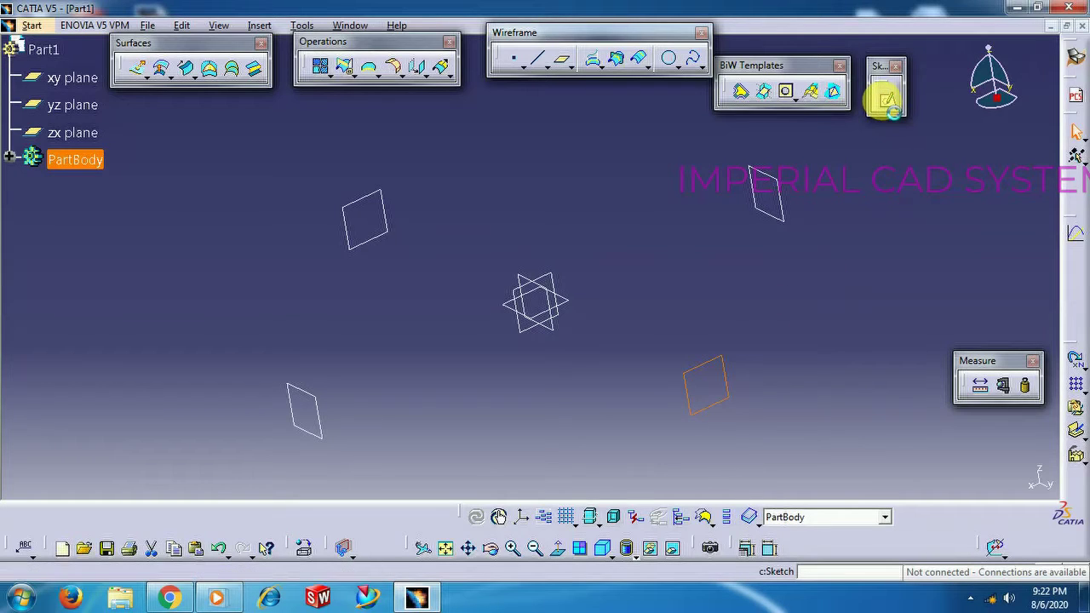
pyautogui.click(886, 101)
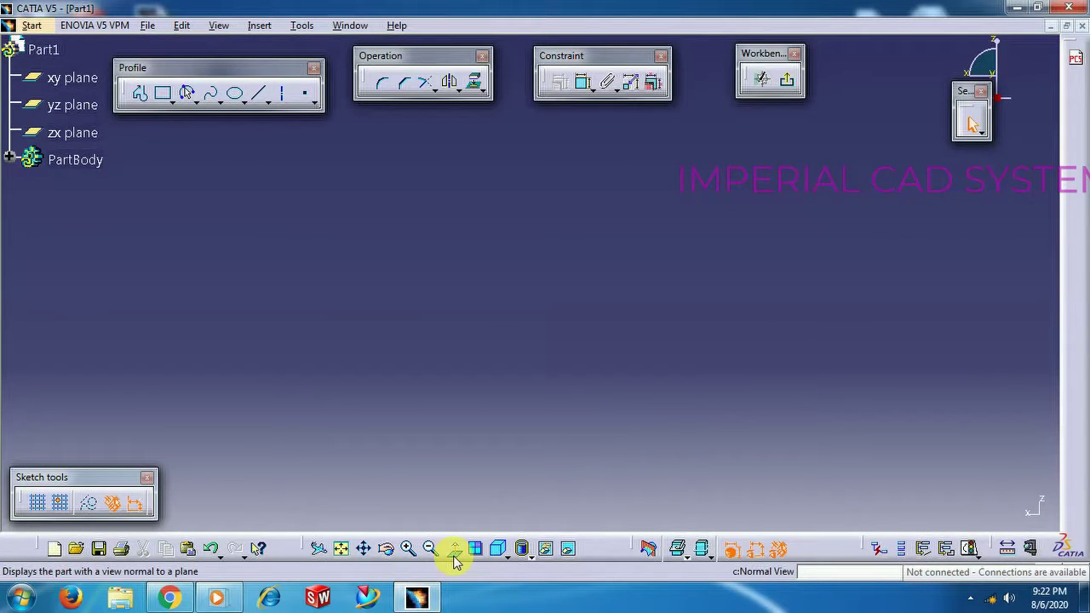
pyautogui.click(343, 549)
pyautogui.click(431, 548)
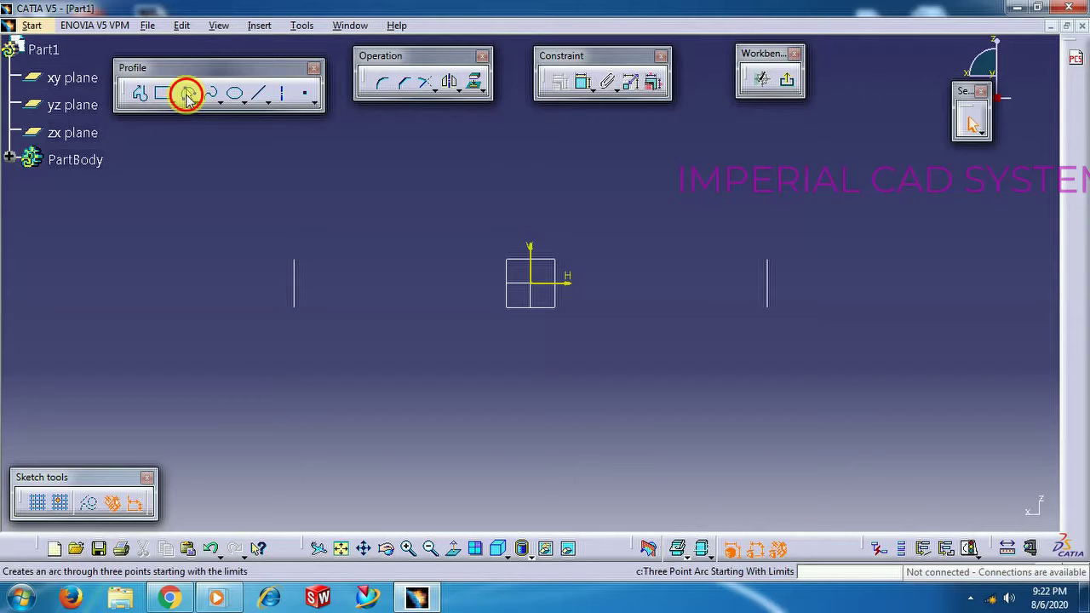
pyautogui.click(187, 94)
pyautogui.click(415, 296)
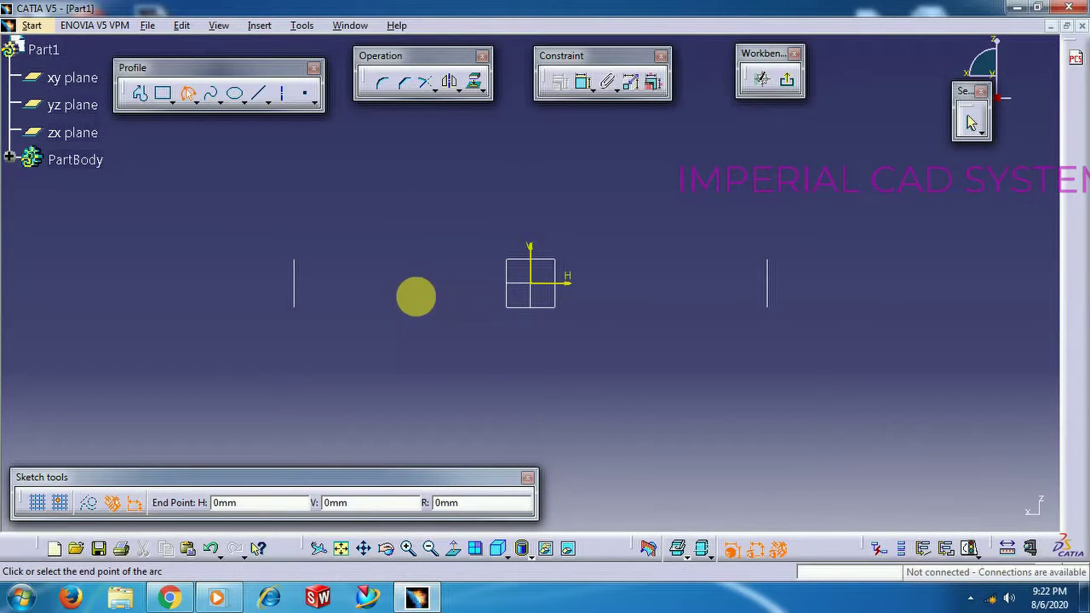
pyautogui.click(618, 299)
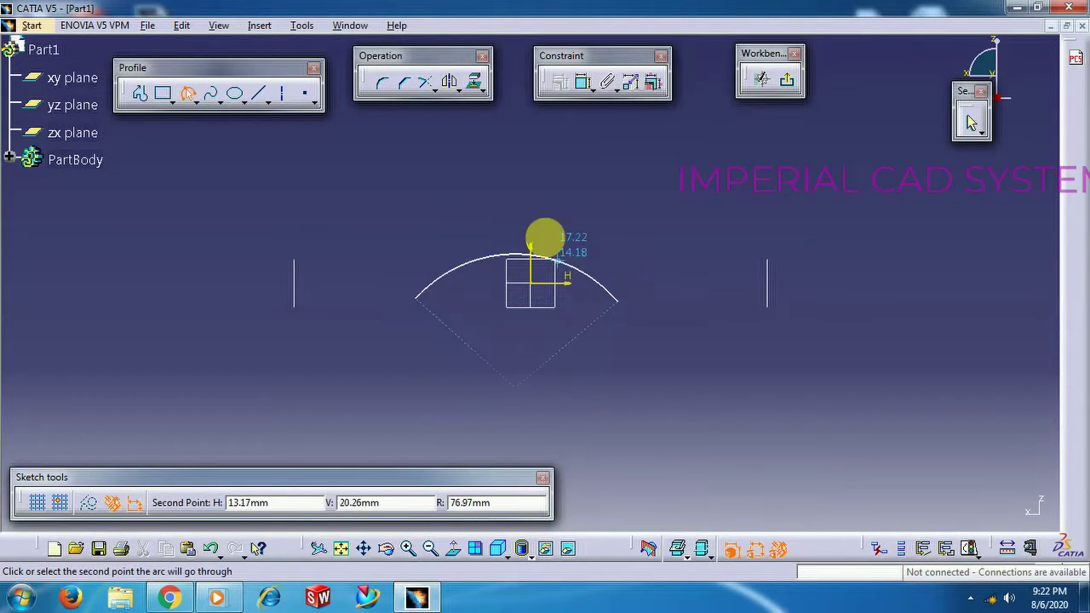
pyautogui.click(538, 215)
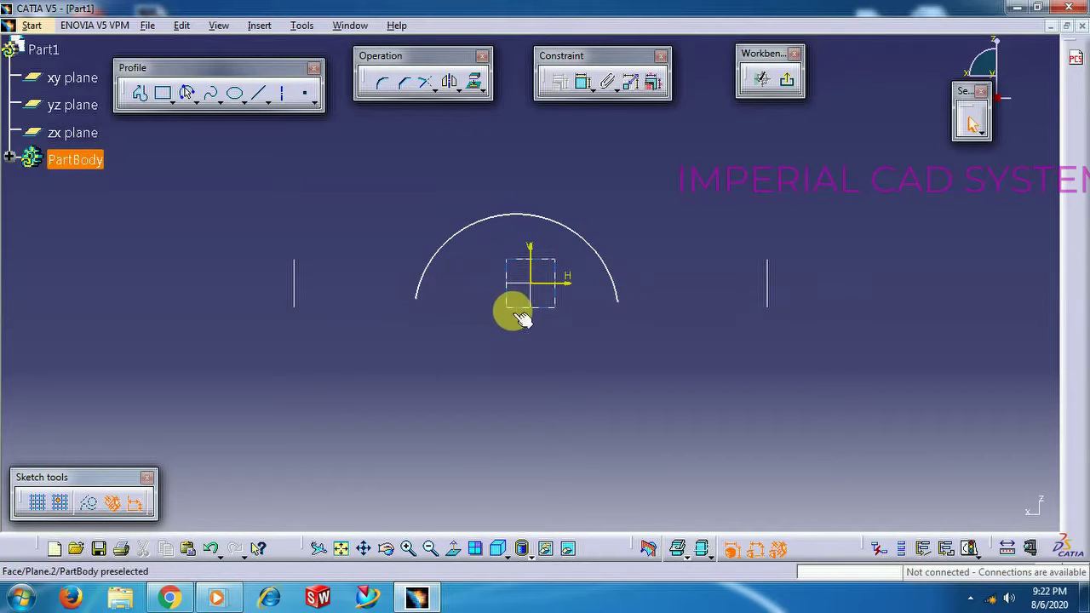
# Adjust the arc's centre and curvature so it arches around the sketch origin, and exit the sketch
pyautogui.moveTo(523, 323); pyautogui.dragTo(498, 316)
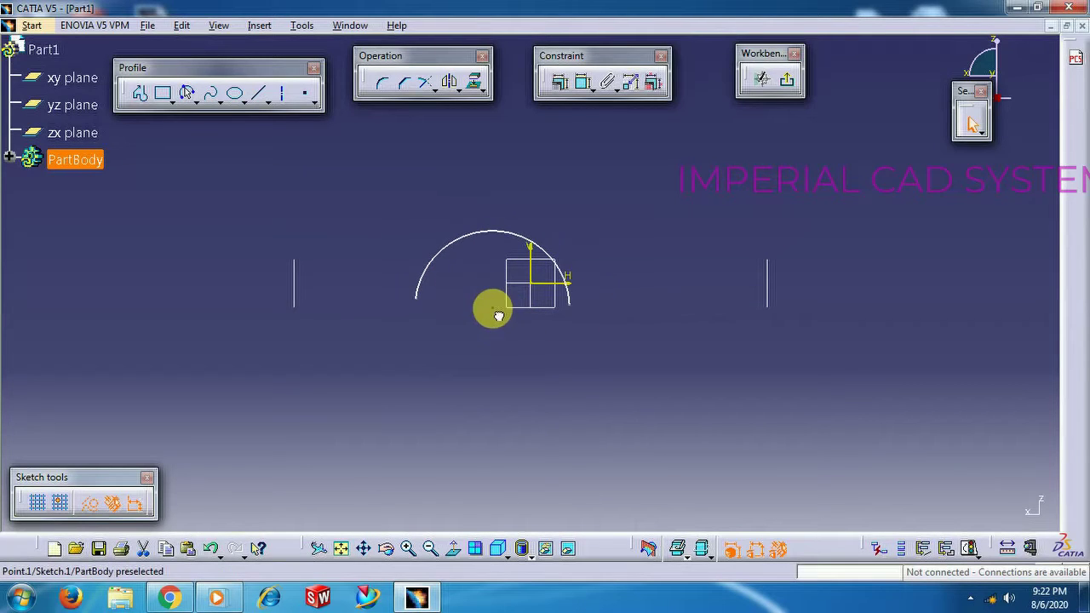
pyautogui.moveTo(480, 230); pyautogui.dragTo(521, 223)
pyautogui.click(786, 79)
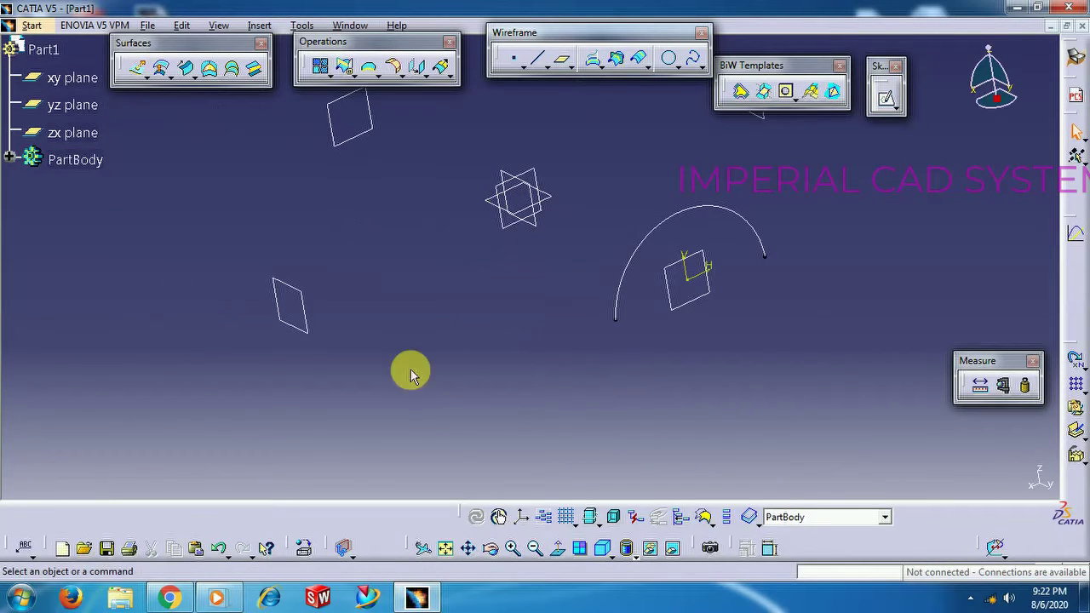
# Sketch an open profile of three connected lines over the origin on the positive offset plane of the yz plane, and exit the sketch
pyautogui.click(311, 338)
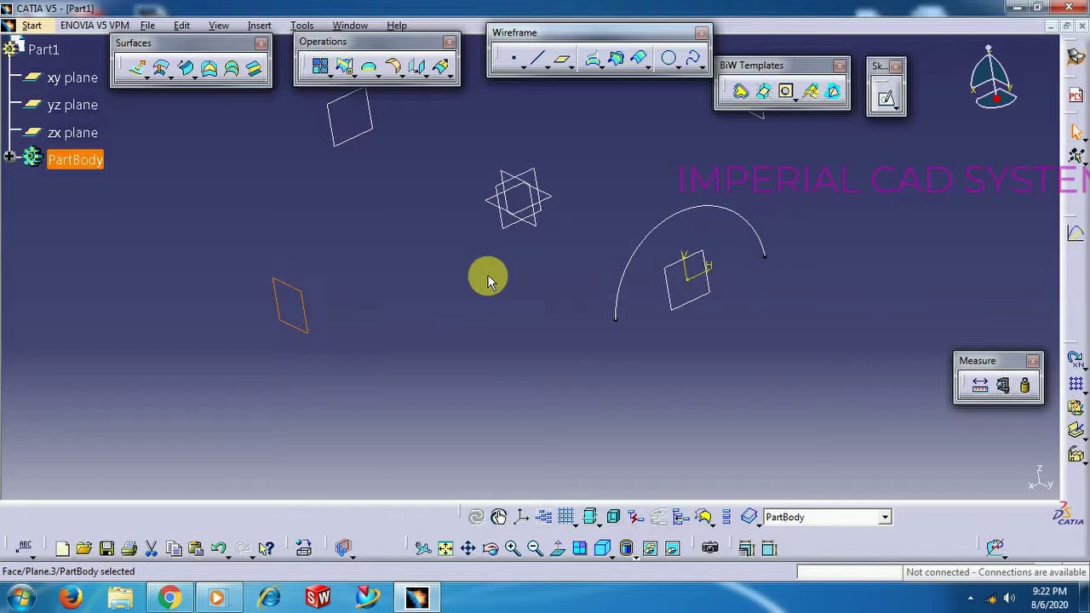
pyautogui.click(887, 98)
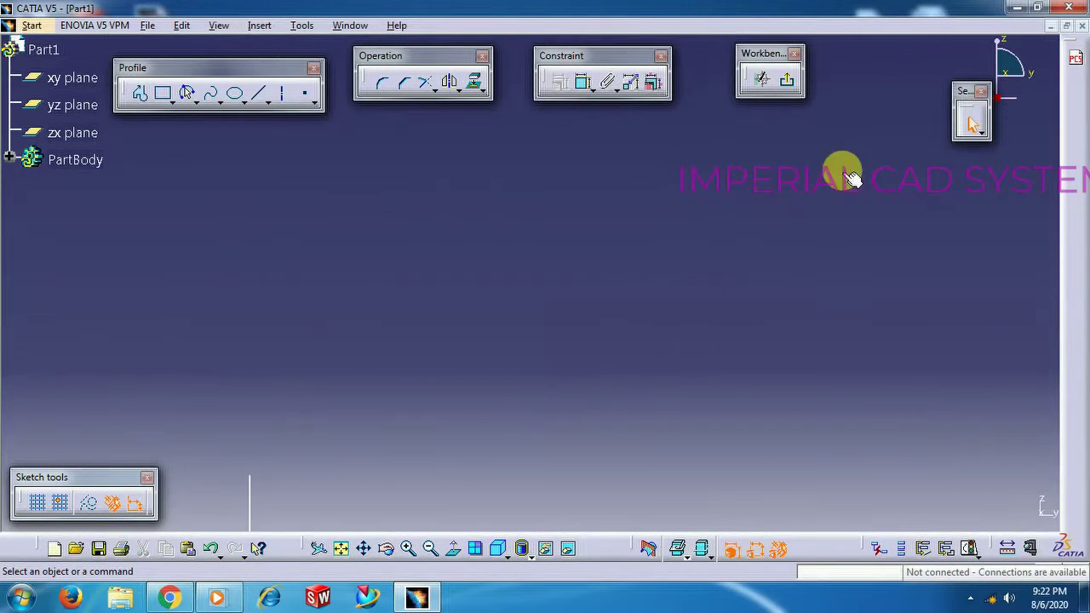
pyautogui.click(342, 550)
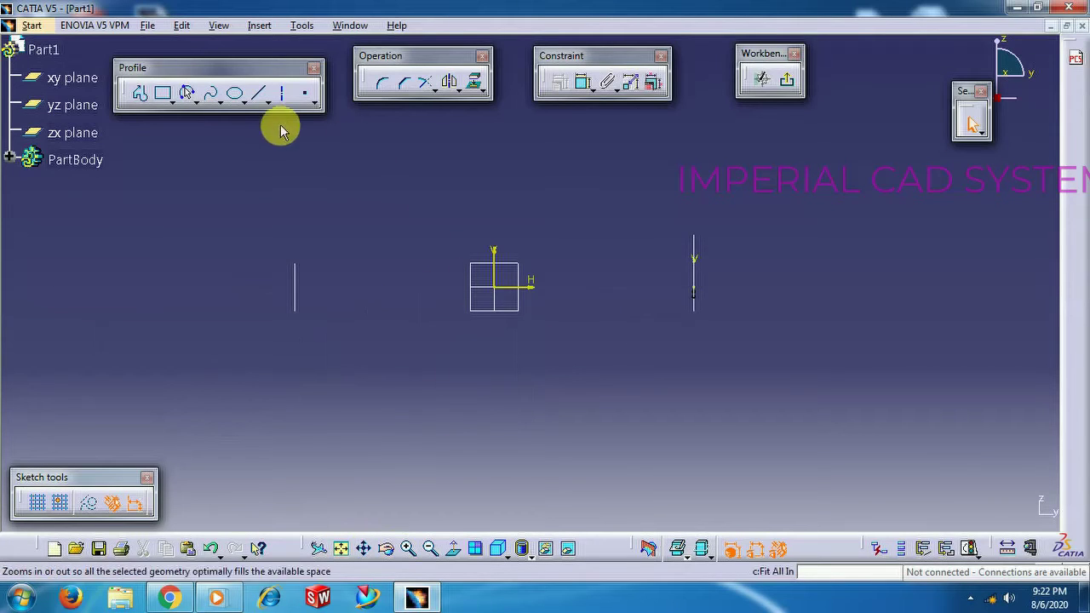
pyautogui.click(143, 95)
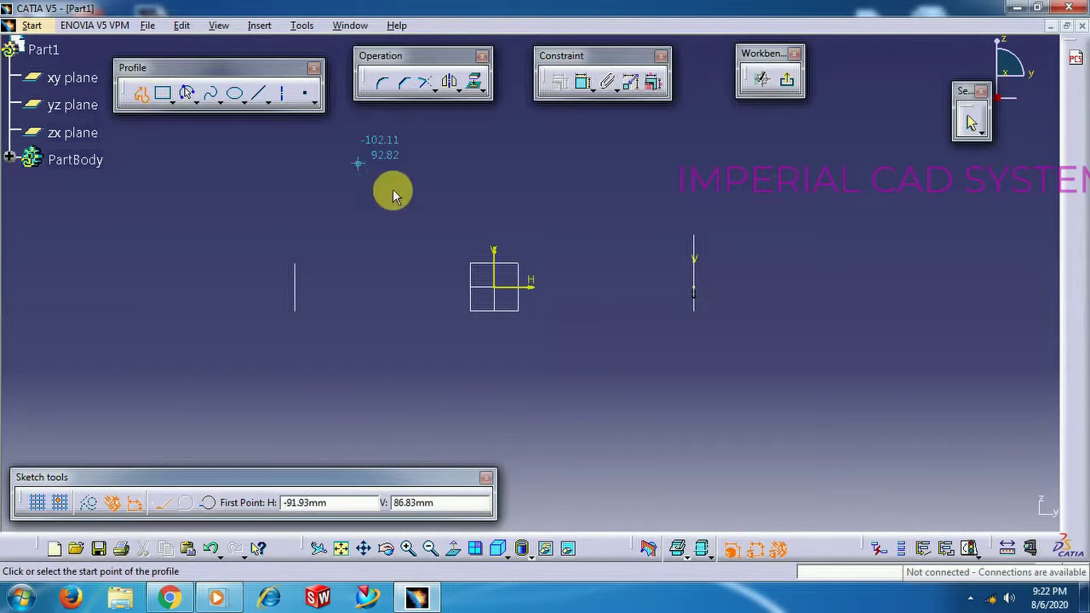
pyautogui.click(402, 296)
pyautogui.click(428, 237)
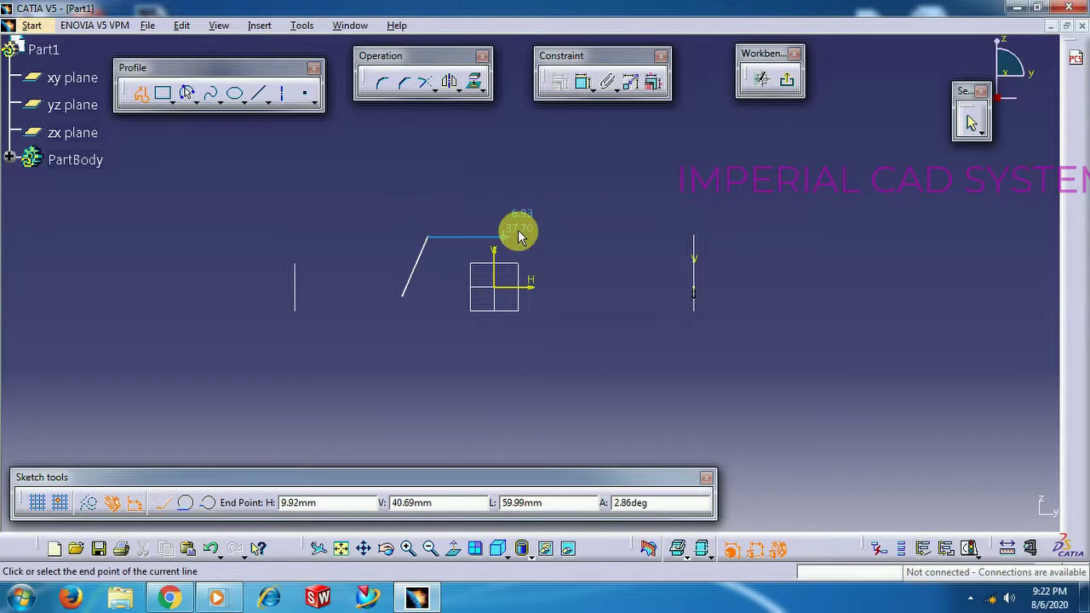
pyautogui.click(528, 225)
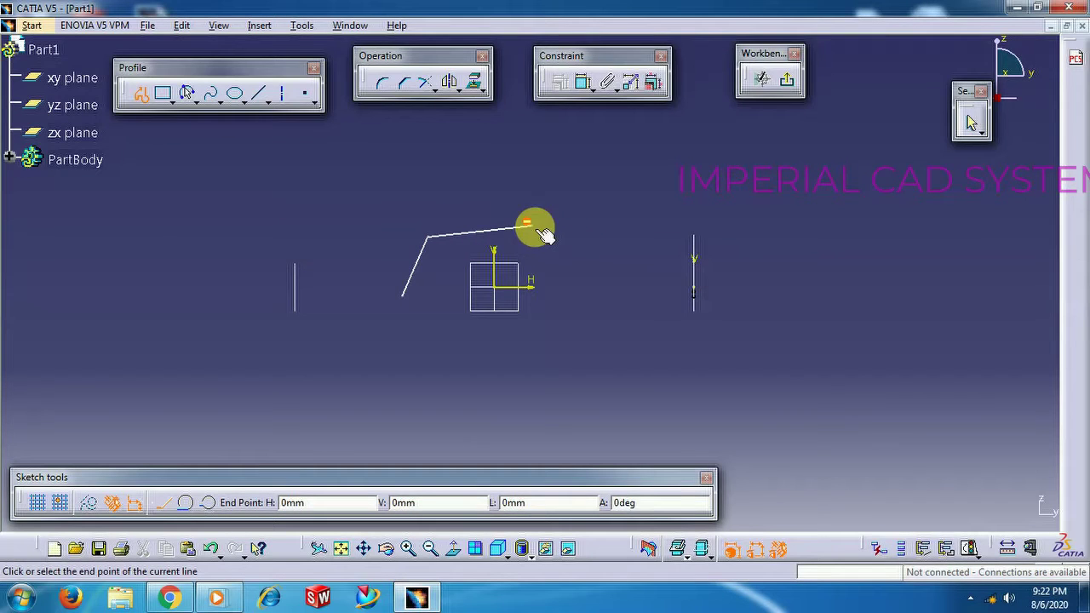
pyautogui.click(560, 302)
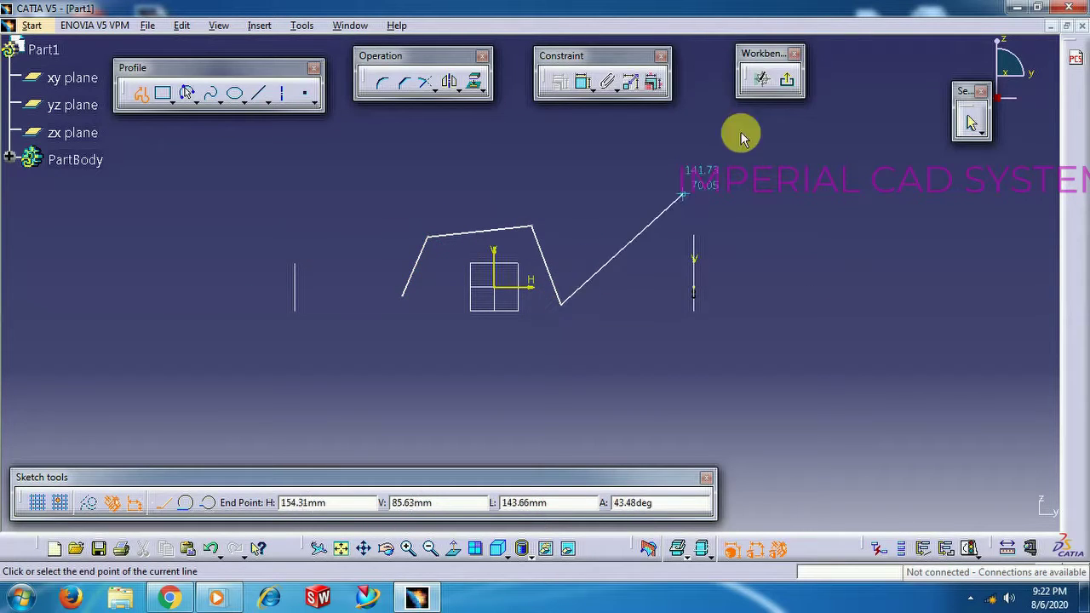
pyautogui.click(796, 81)
# Sketch a three-point arc slightly larger than the first one on the reversed offset plane of the zx plane, and exit the sketch
pyautogui.moveTo(650, 277)
pyautogui.mouseDown(button='middle')
pyautogui.moveTo(572, 446)
pyautogui.moveTo(528, 275)
pyautogui.mouseUp(button='middle')
pyautogui.moveTo(602, 459); pyautogui.dragTo(707, 330, button='middle')
pyautogui.moveTo(557, 248)
pyautogui.mouseDown(button='middle')
pyautogui.moveTo(523, 316)
pyautogui.moveTo(572, 414)
pyautogui.mouseUp(button='middle')
pyautogui.moveTo(488, 192); pyautogui.dragTo(567, 309, button='middle')
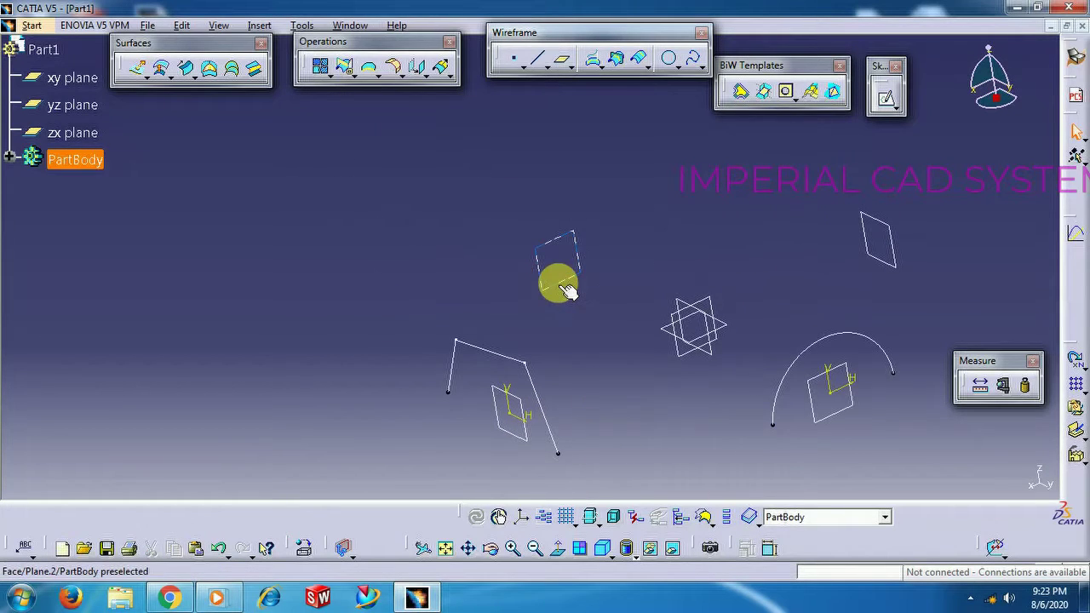
pyautogui.click(564, 285)
pyautogui.click(886, 99)
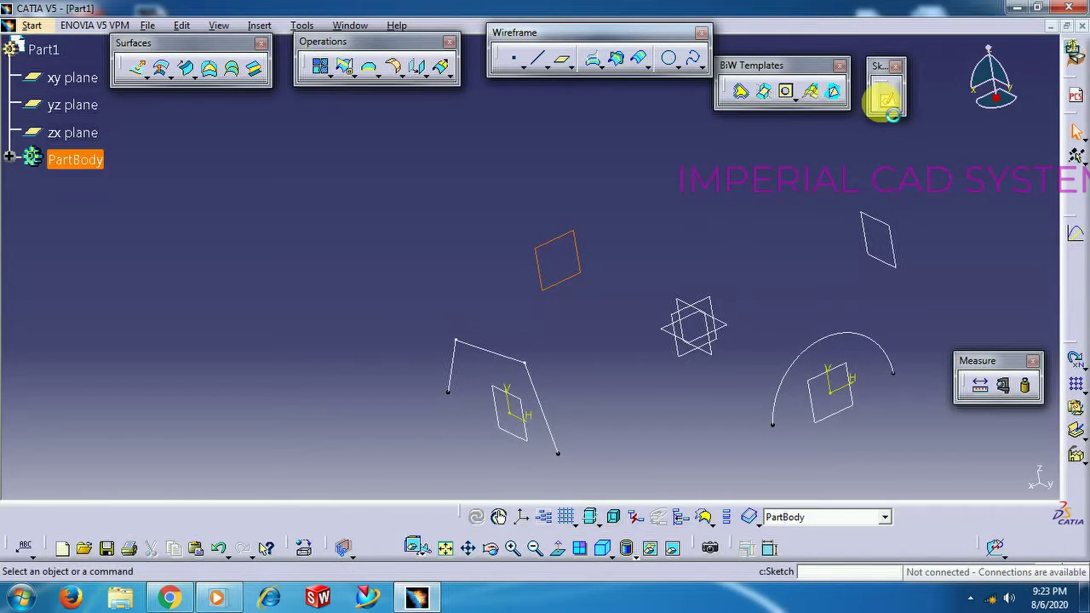
pyautogui.click(188, 93)
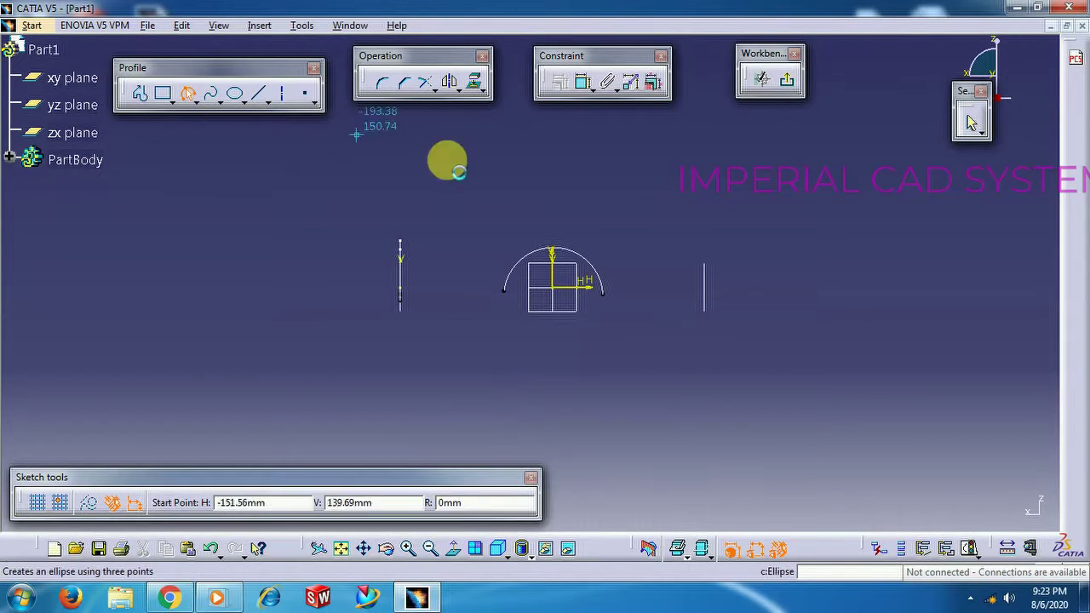
pyautogui.click(486, 294)
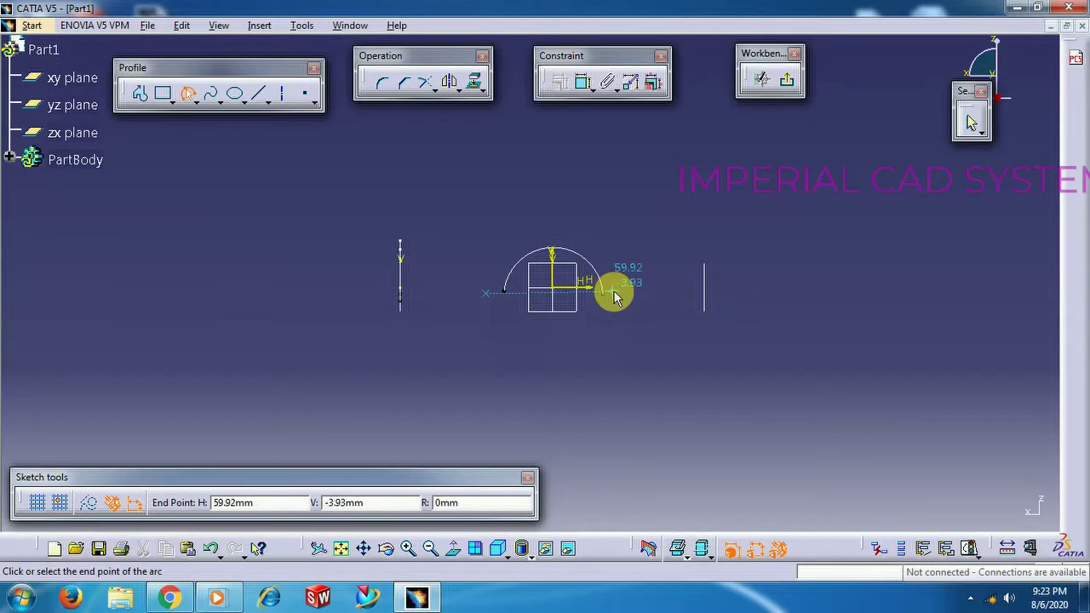
pyautogui.click(613, 298)
pyautogui.click(581, 250)
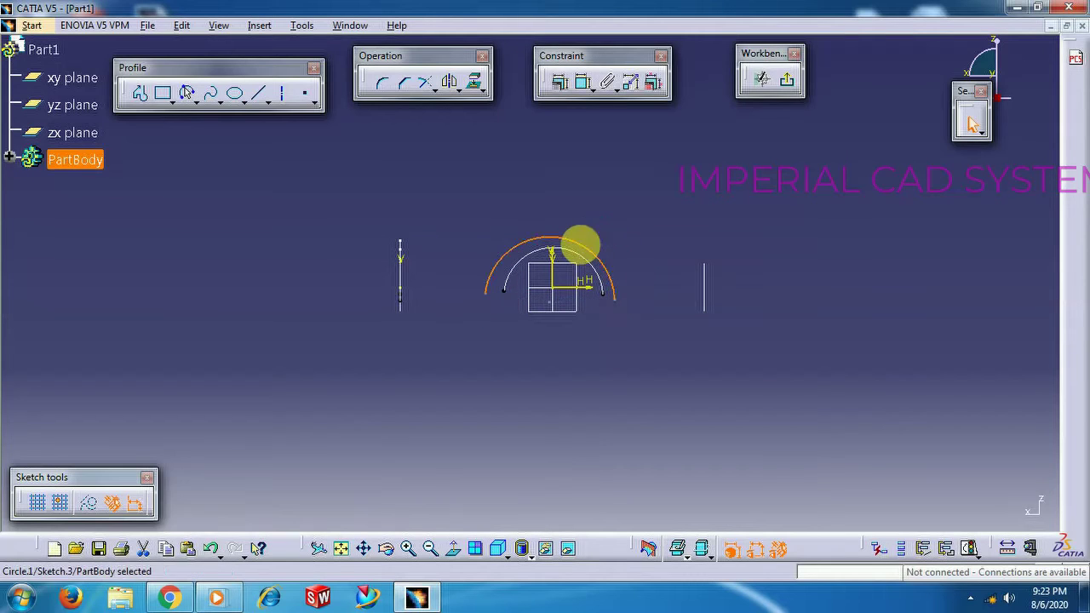
pyautogui.click(786, 79)
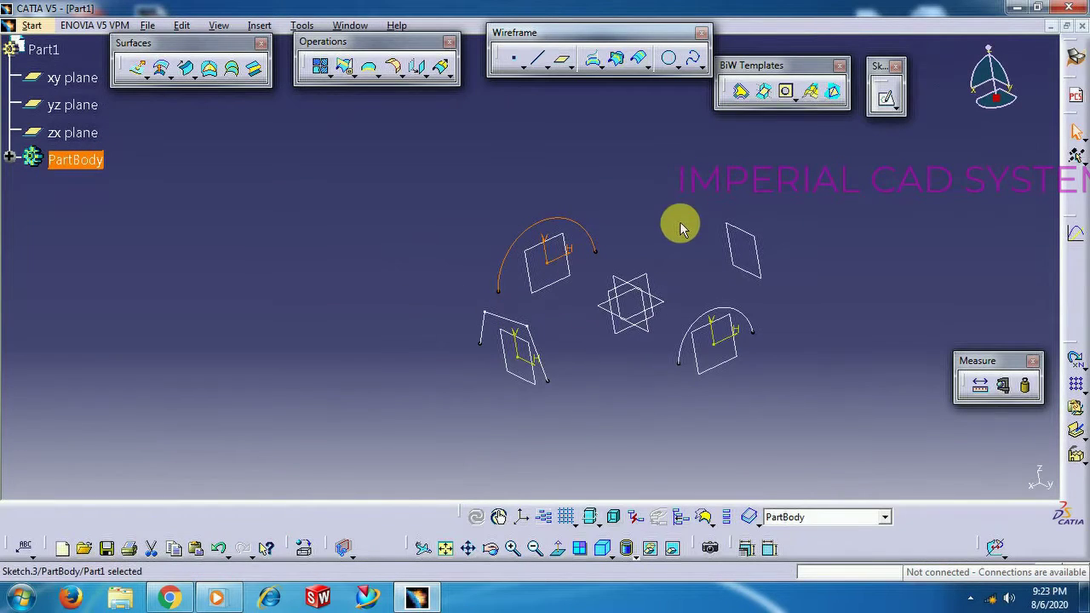
# Sketch an open profile of three connected lines, slightly larger than the existing one, on the reversed offset plane of the yz plane, and exit the sketch
pyautogui.click(762, 266)
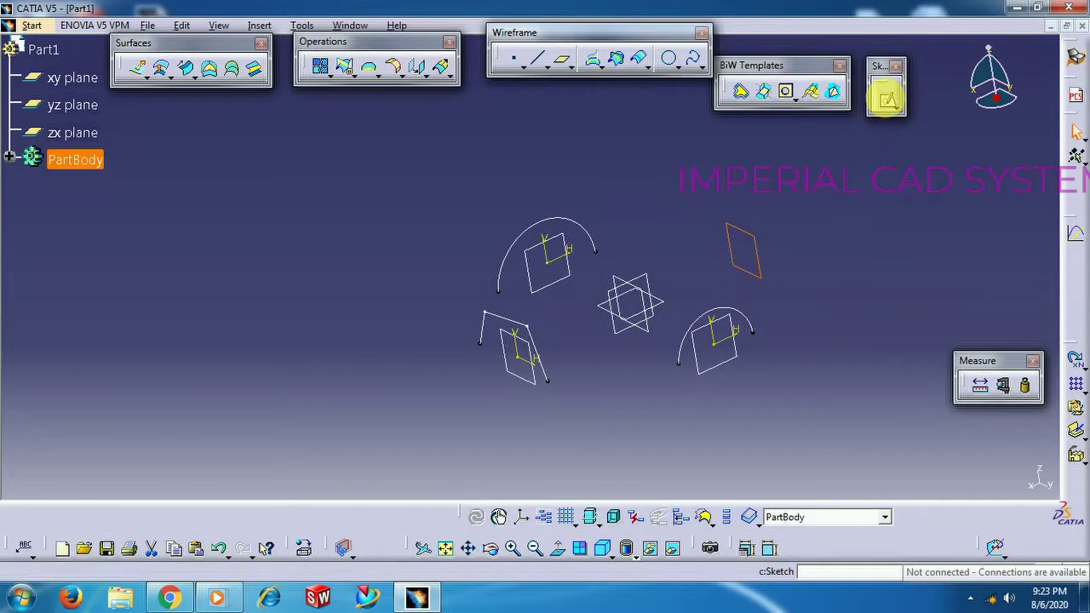
pyautogui.click(885, 98)
pyautogui.moveTo(833, 261)
pyautogui.mouseDown(button='middle')
pyautogui.moveTo(740, 295)
pyautogui.moveTo(672, 345)
pyautogui.mouseUp(button='middle')
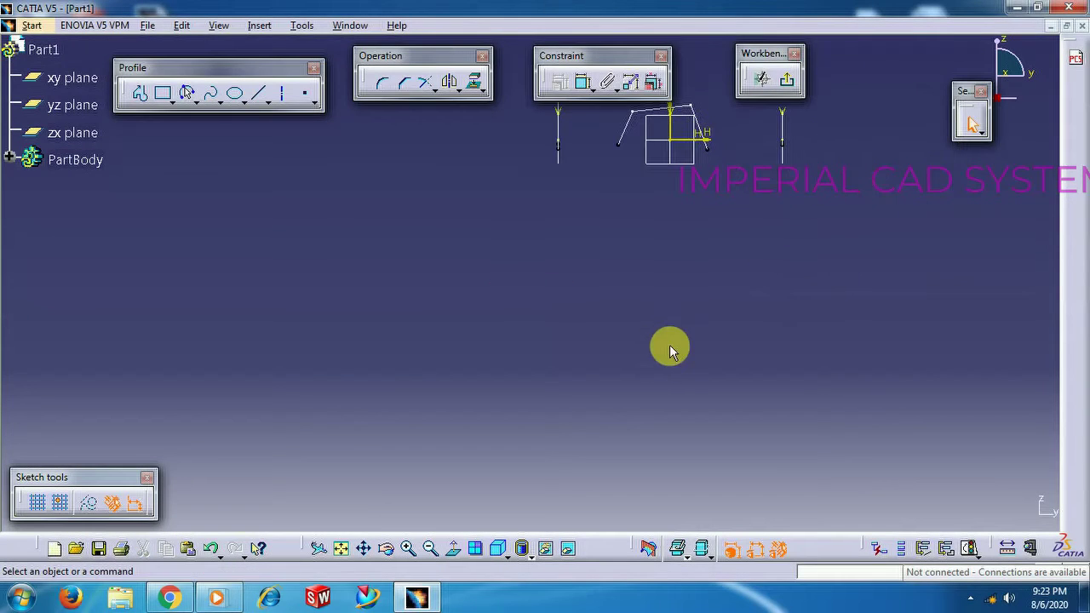
pyautogui.moveTo(643, 239)
pyautogui.mouseDown(button='middle')
pyautogui.moveTo(519, 469)
pyautogui.moveTo(438, 166)
pyautogui.moveTo(713, 341)
pyautogui.moveTo(688, 446)
pyautogui.mouseUp(button='middle')
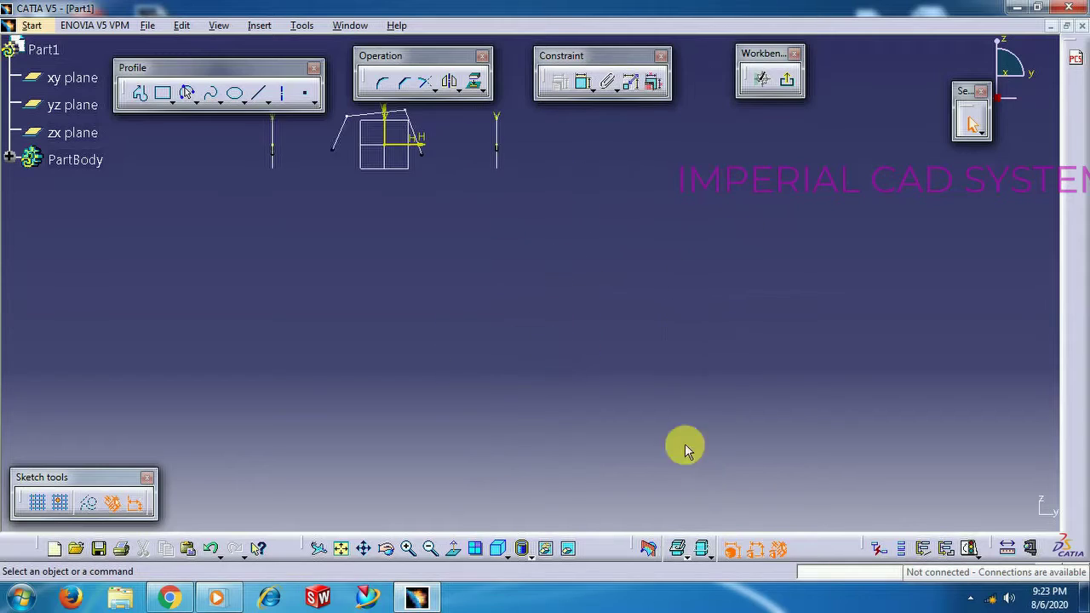
pyautogui.click(141, 92)
pyautogui.moveTo(564, 314)
pyautogui.mouseDown(button='middle')
pyautogui.moveTo(614, 348)
pyautogui.moveTo(662, 414)
pyautogui.mouseUp(button='middle')
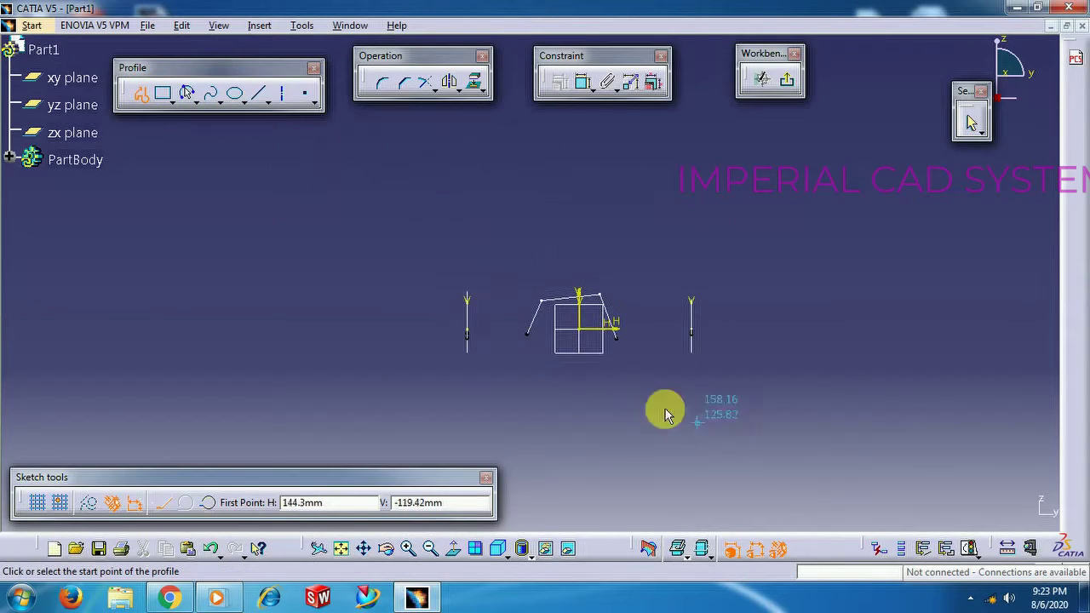
pyautogui.click(527, 339)
pyautogui.click(537, 293)
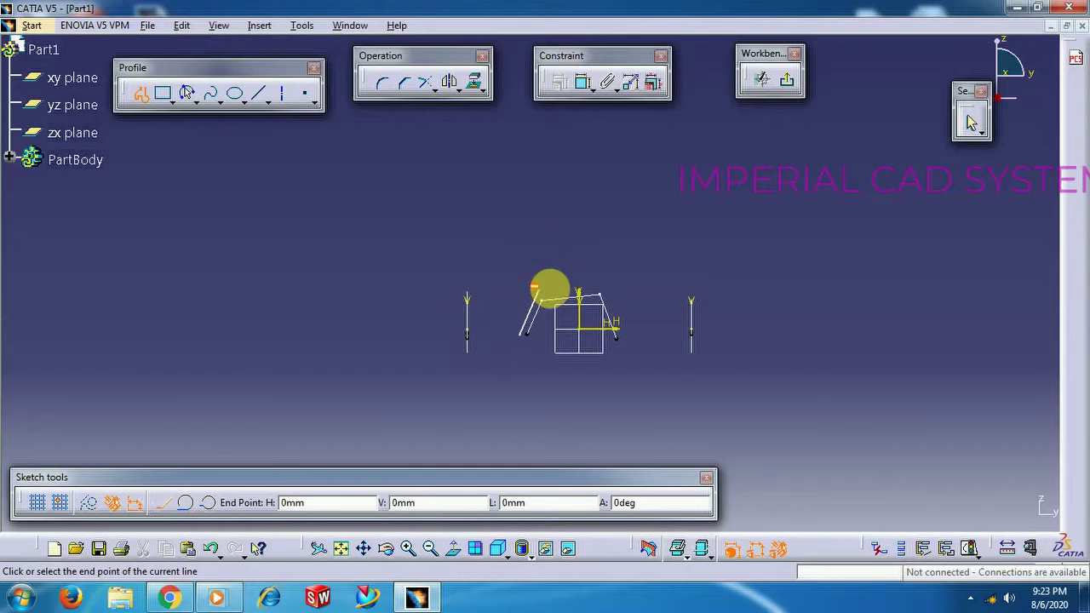
pyautogui.click(610, 288)
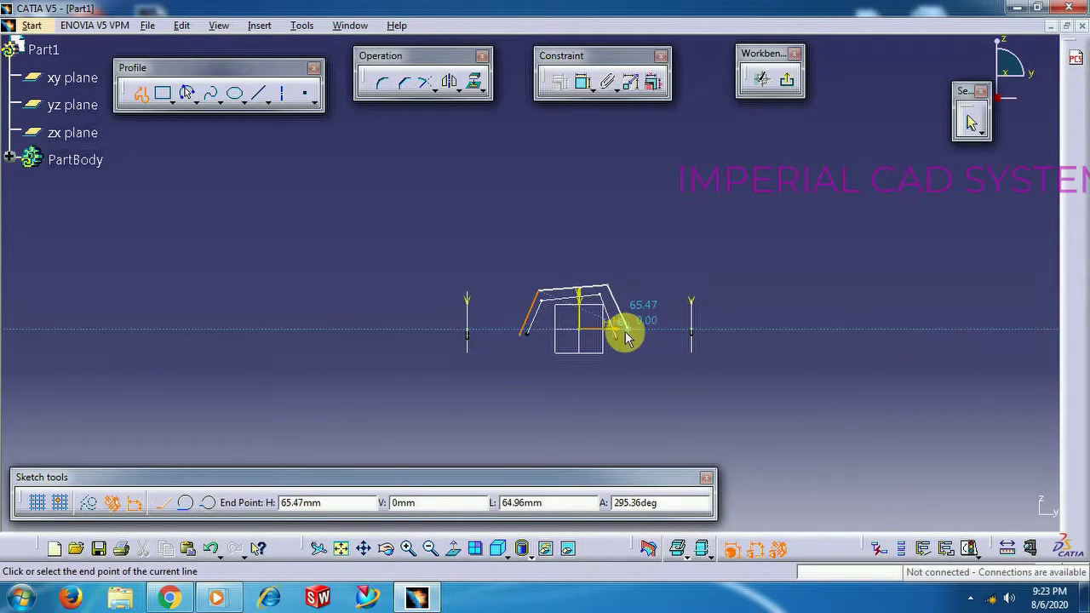
pyautogui.click(620, 329)
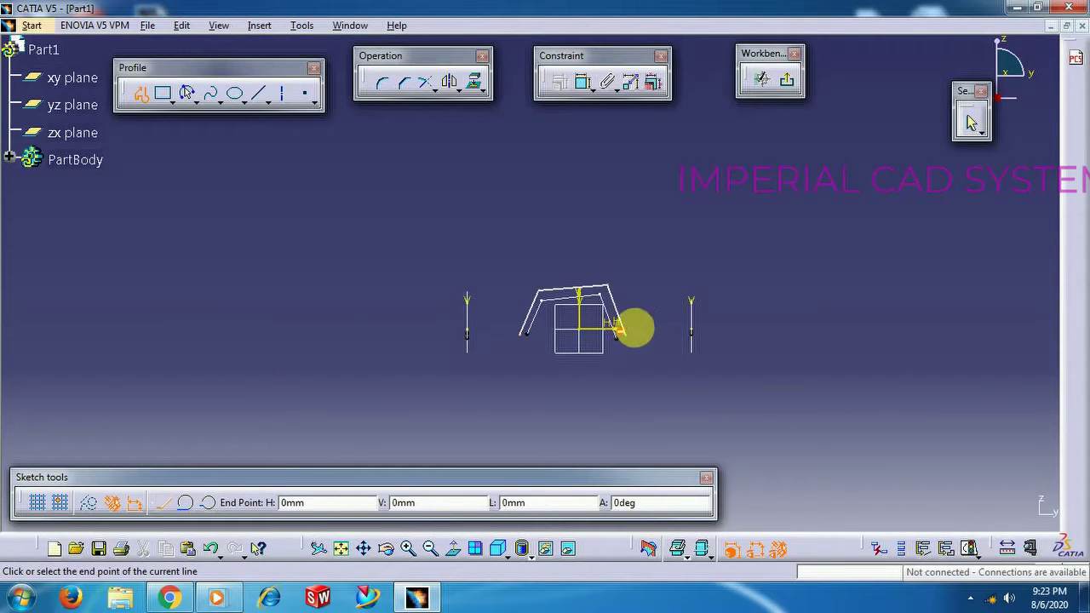
pyautogui.click(783, 79)
# Create a Junction surface through the four section sketches in the order Sketch.1, Sketch.4, Sketch.3, Sketch.2
pyautogui.moveTo(739, 243)
pyautogui.mouseDown(button='middle')
pyautogui.moveTo(682, 358)
pyautogui.moveTo(550, 408)
pyautogui.moveTo(584, 401)
pyautogui.moveTo(606, 298)
pyautogui.mouseUp(button='middle')
pyautogui.moveTo(605, 389); pyautogui.dragTo(612, 232, button='middle')
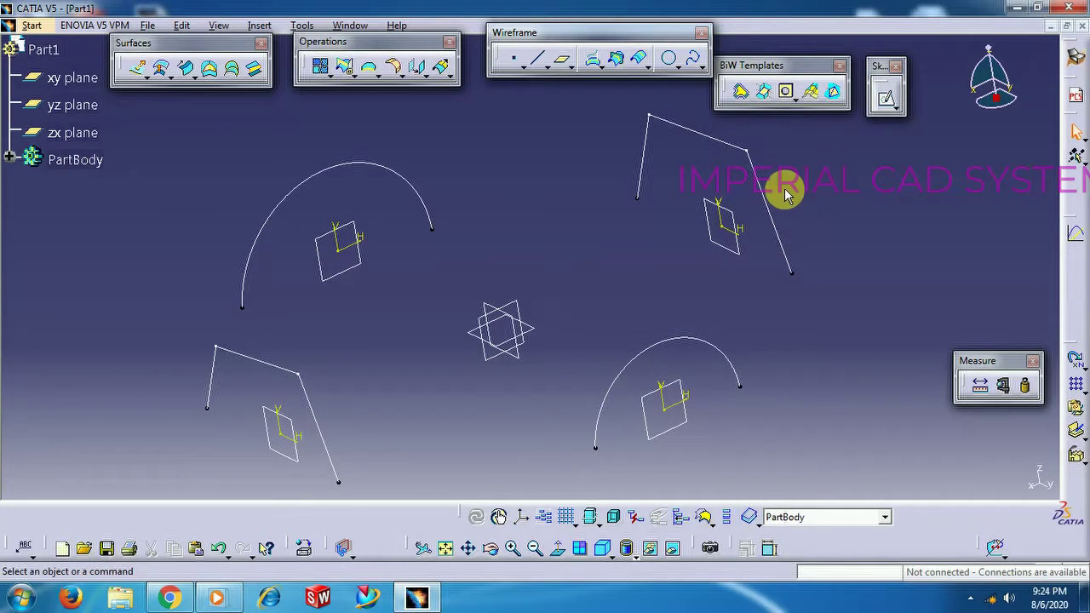
pyautogui.click(740, 90)
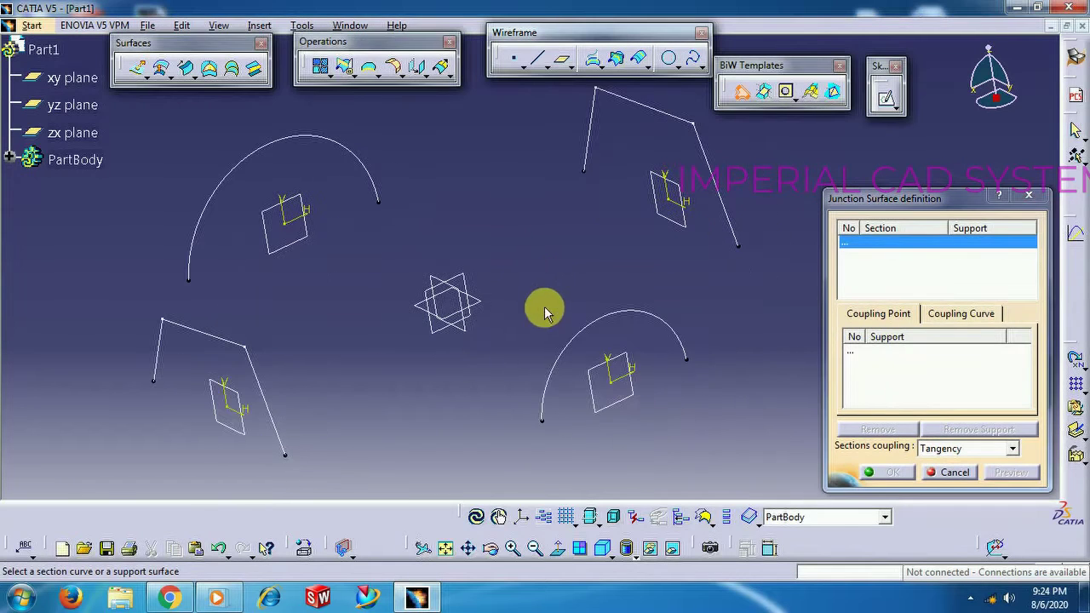
pyautogui.click(653, 314)
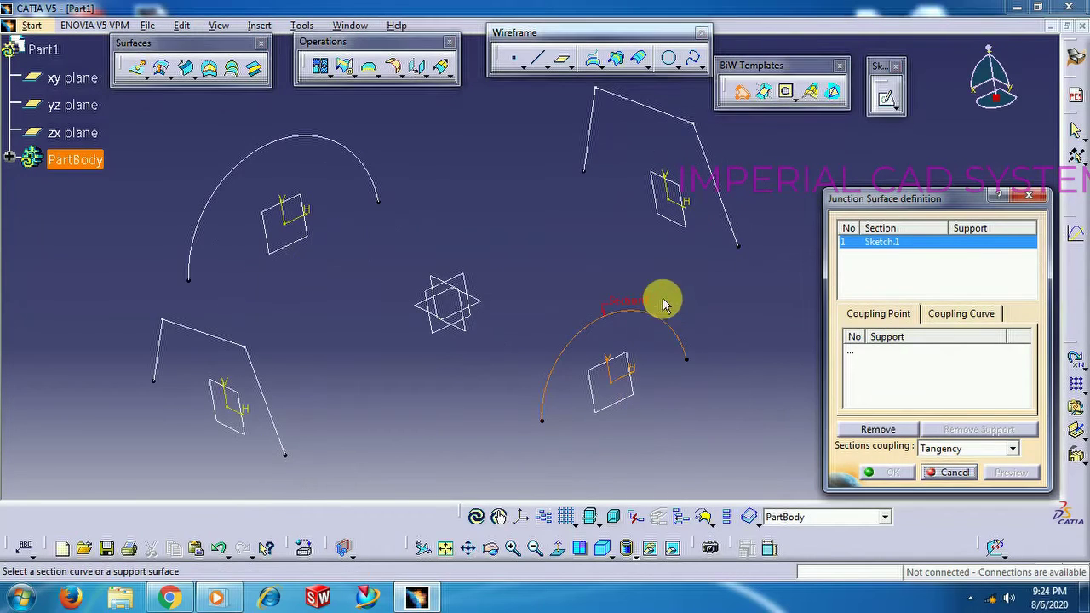
pyautogui.click(725, 214)
pyautogui.click(380, 189)
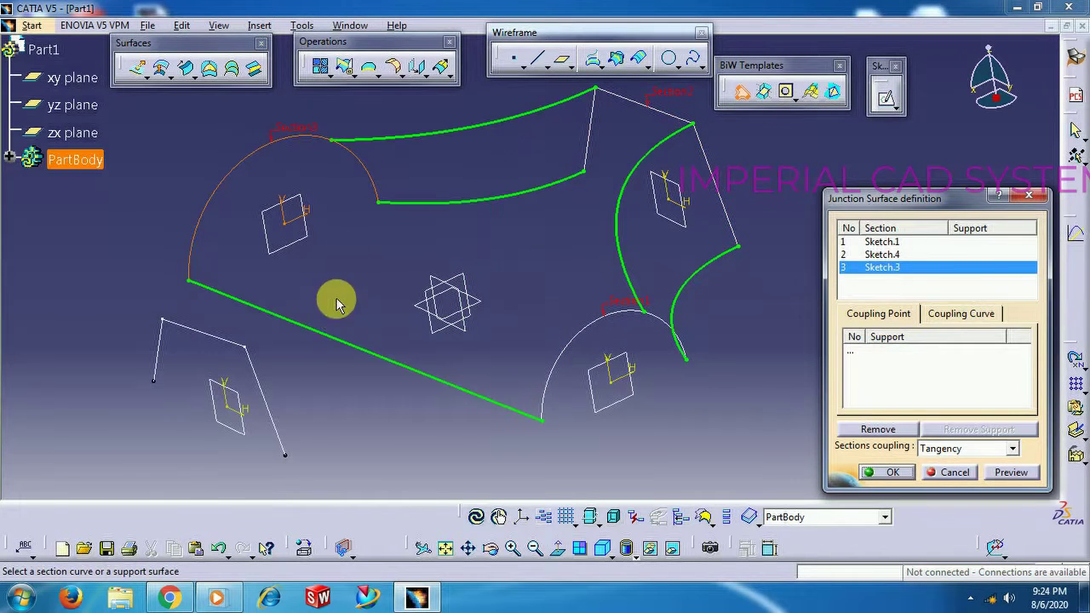
pyautogui.click(265, 399)
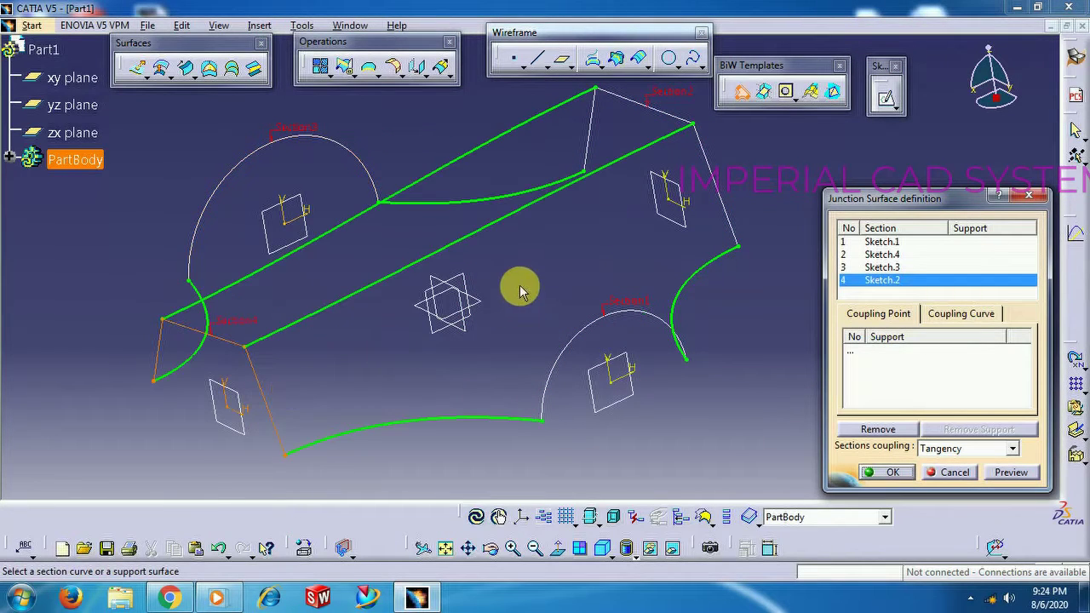
pyautogui.rightClick(522, 337)
pyautogui.click(445, 326)
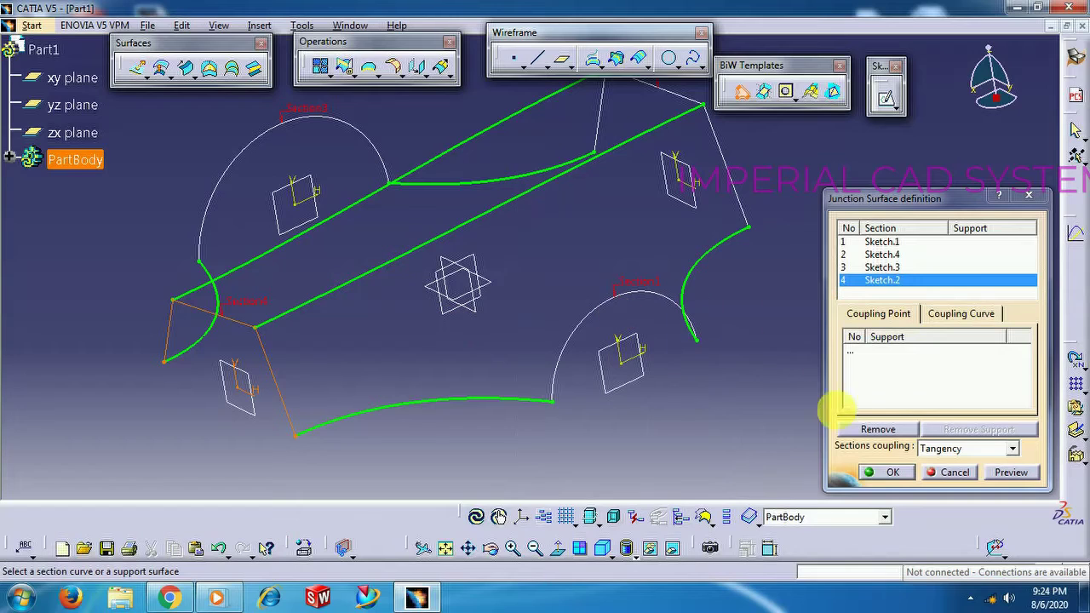
pyautogui.click(892, 475)
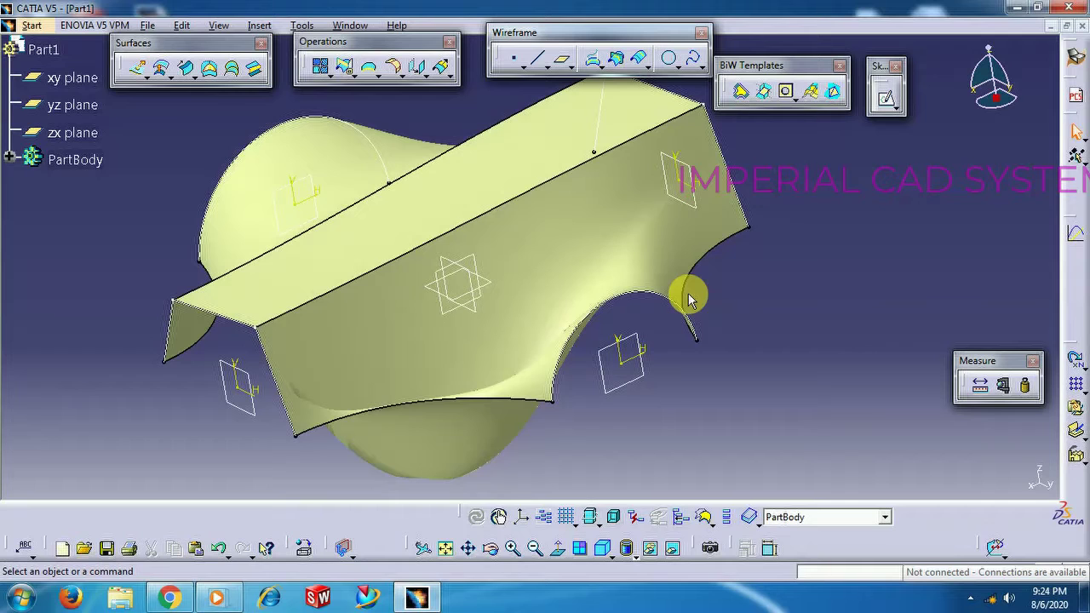
# Edit the junction surface and start creating an on-curve coupling point on the Section1 arc, Sketch.1
pyautogui.moveTo(518, 469)
pyautogui.mouseDown(button='middle')
pyautogui.moveTo(519, 329)
pyautogui.moveTo(516, 428)
pyautogui.moveTo(528, 327)
pyautogui.moveTo(619, 409)
pyautogui.moveTo(530, 148)
pyautogui.moveTo(550, 310)
pyautogui.moveTo(551, 274)
pyautogui.moveTo(511, 178)
pyautogui.moveTo(606, 449)
pyautogui.moveTo(557, 290)
pyautogui.moveTo(499, 261)
pyautogui.moveTo(545, 302)
pyautogui.moveTo(608, 236)
pyautogui.moveTo(497, 248)
pyautogui.moveTo(584, 365)
pyautogui.moveTo(635, 384)
pyautogui.moveTo(673, 363)
pyautogui.moveTo(628, 397)
pyautogui.moveTo(631, 336)
pyautogui.moveTo(715, 470)
pyautogui.moveTo(706, 469)
pyautogui.moveTo(708, 370)
pyautogui.moveTo(519, 364)
pyautogui.mouseUp(button='middle')
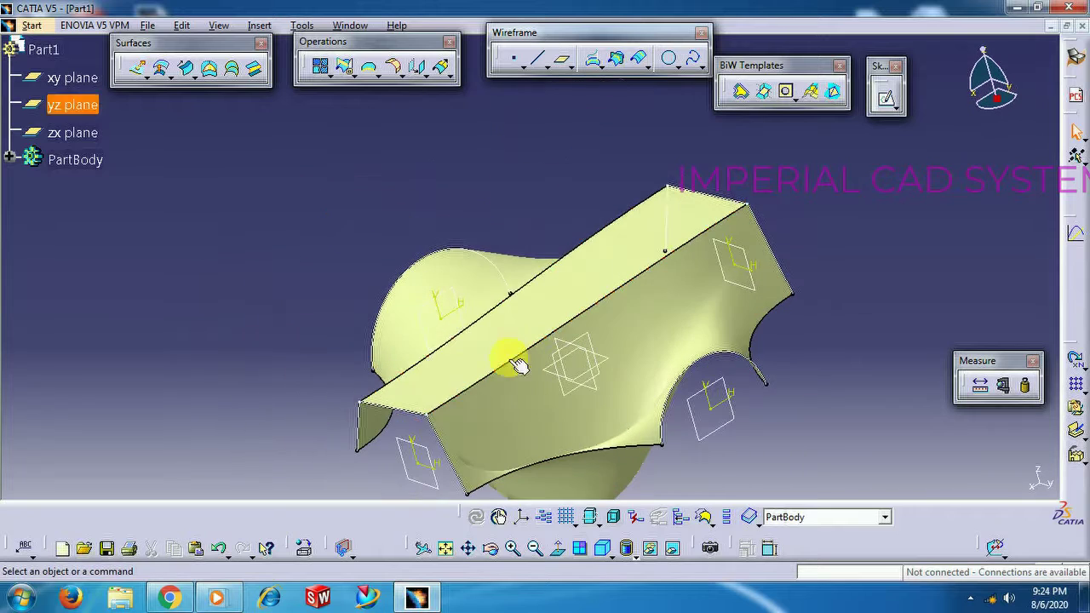
pyautogui.click(520, 364)
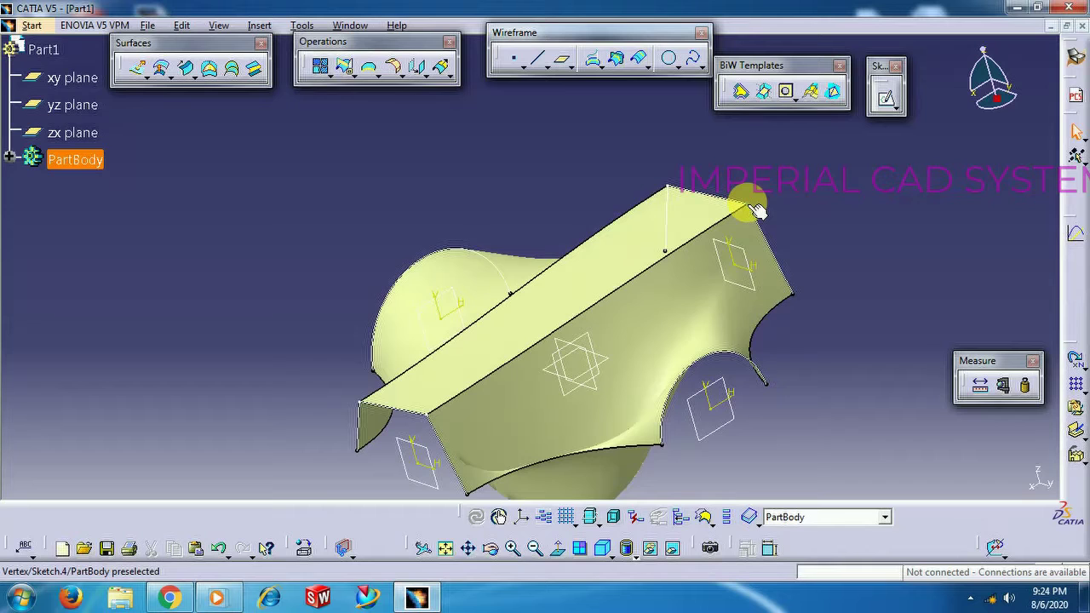
pyautogui.moveTo(688, 370)
pyautogui.mouseDown(button='middle')
pyautogui.moveTo(703, 333)
pyautogui.moveTo(688, 345)
pyautogui.moveTo(676, 336)
pyautogui.moveTo(681, 372)
pyautogui.mouseUp(button='middle')
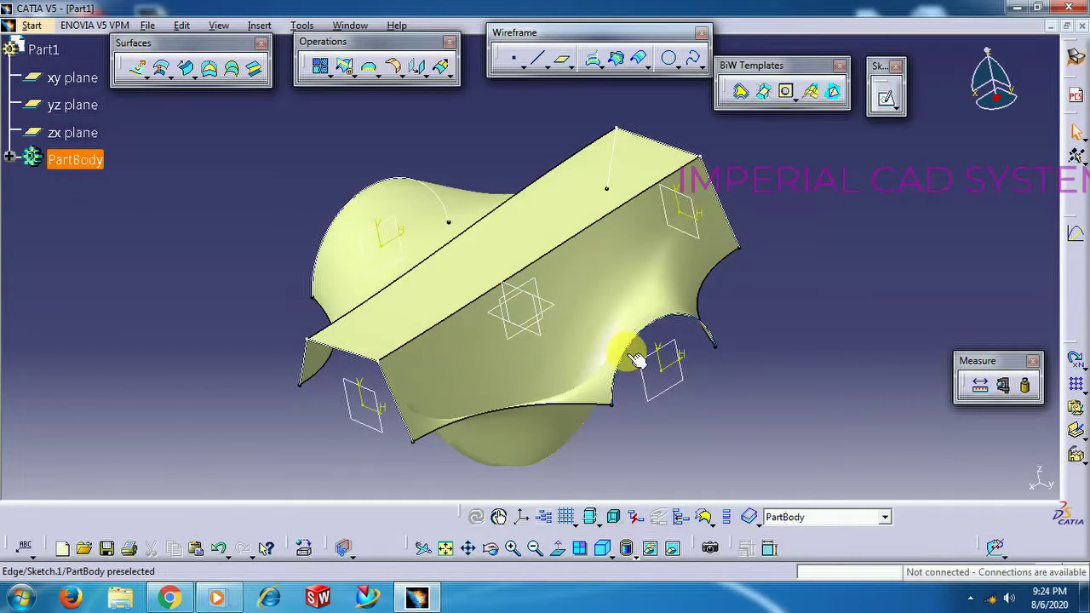
pyautogui.doubleClick(612, 295)
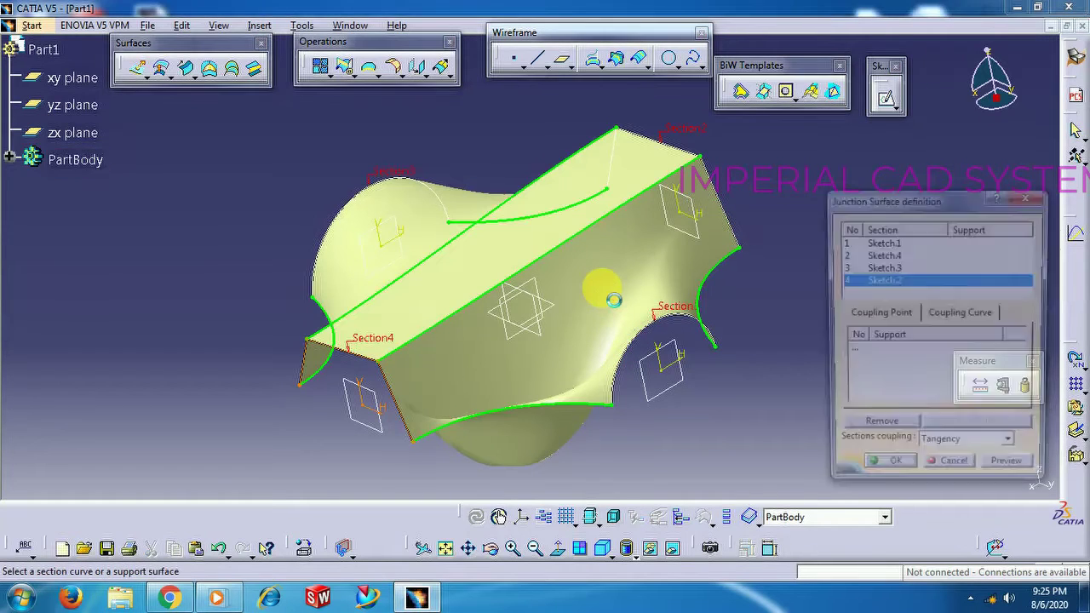
pyautogui.click(882, 352)
pyautogui.rightClick(883, 359)
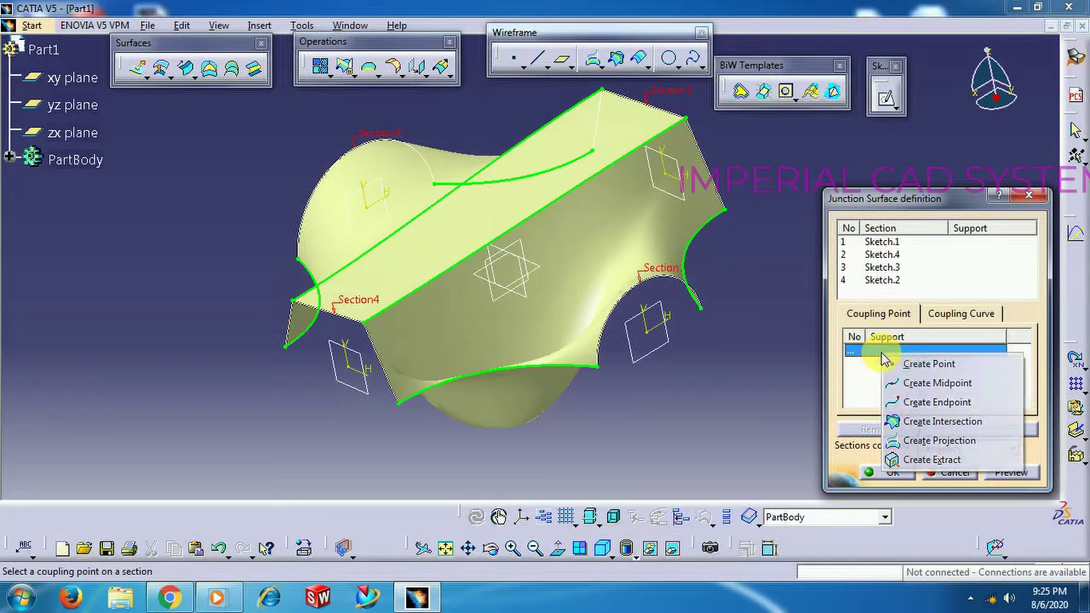
pyautogui.click(910, 364)
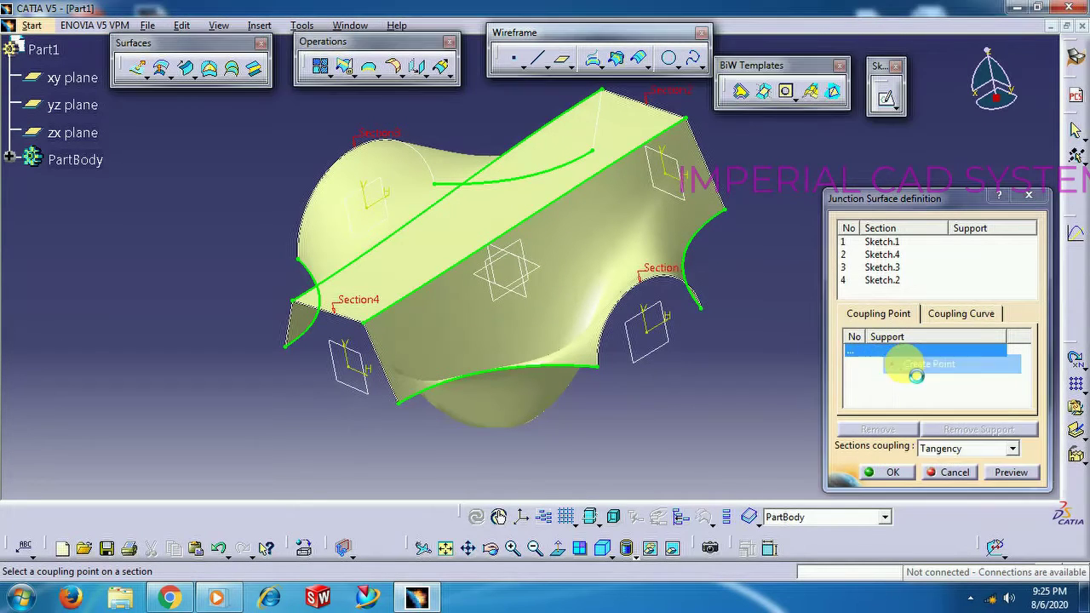
pyautogui.click(600, 361)
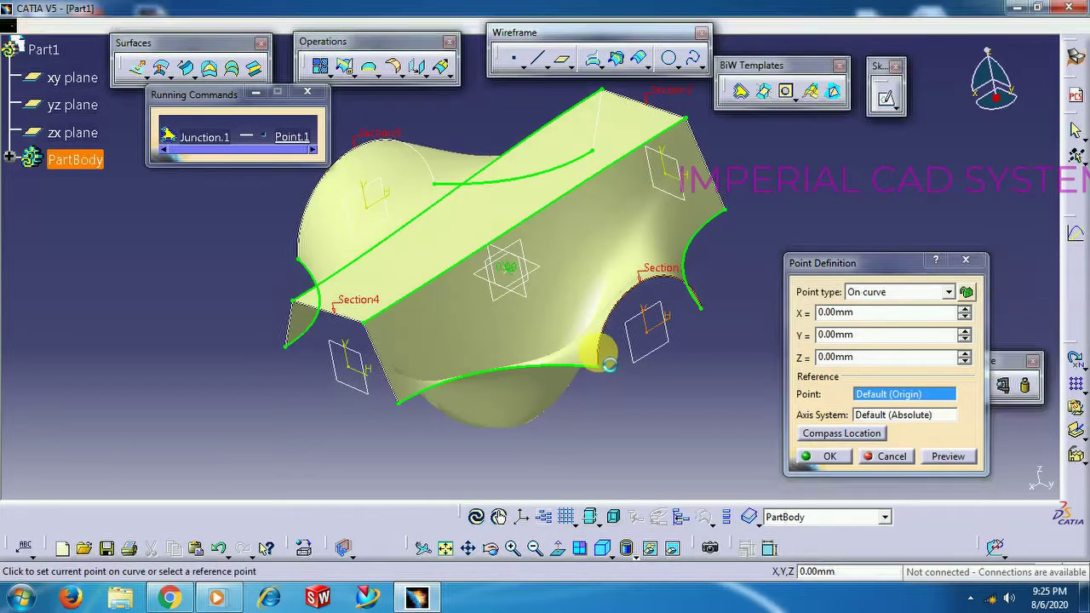